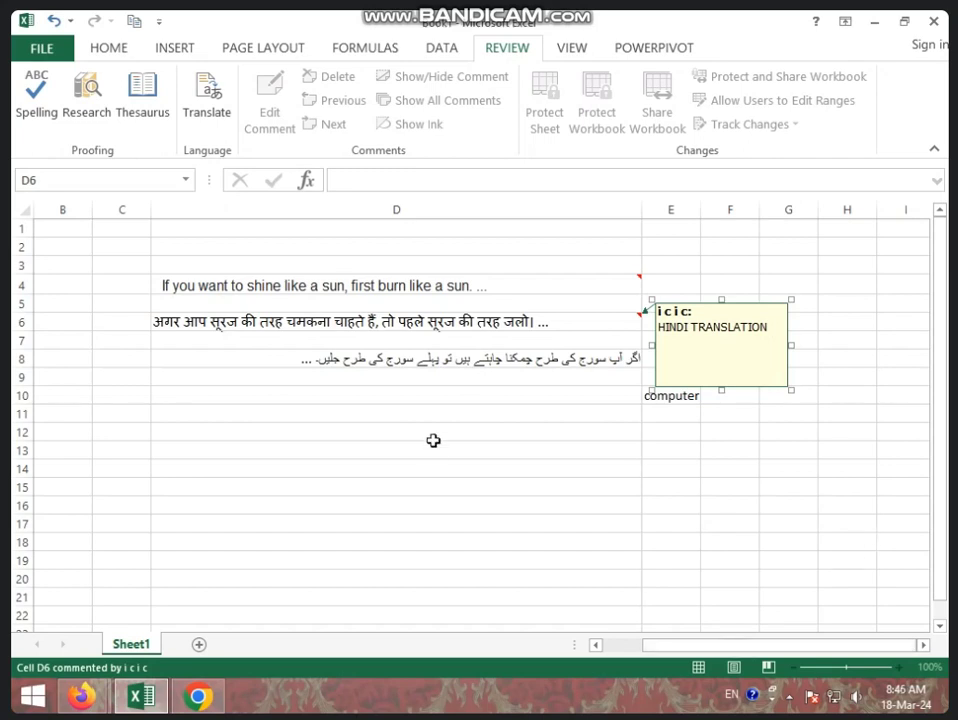
- Add a comment reading 'URDU TRANSLATION' to the Urdu sentence in cell D8
click(475, 355)
click(290, 135)
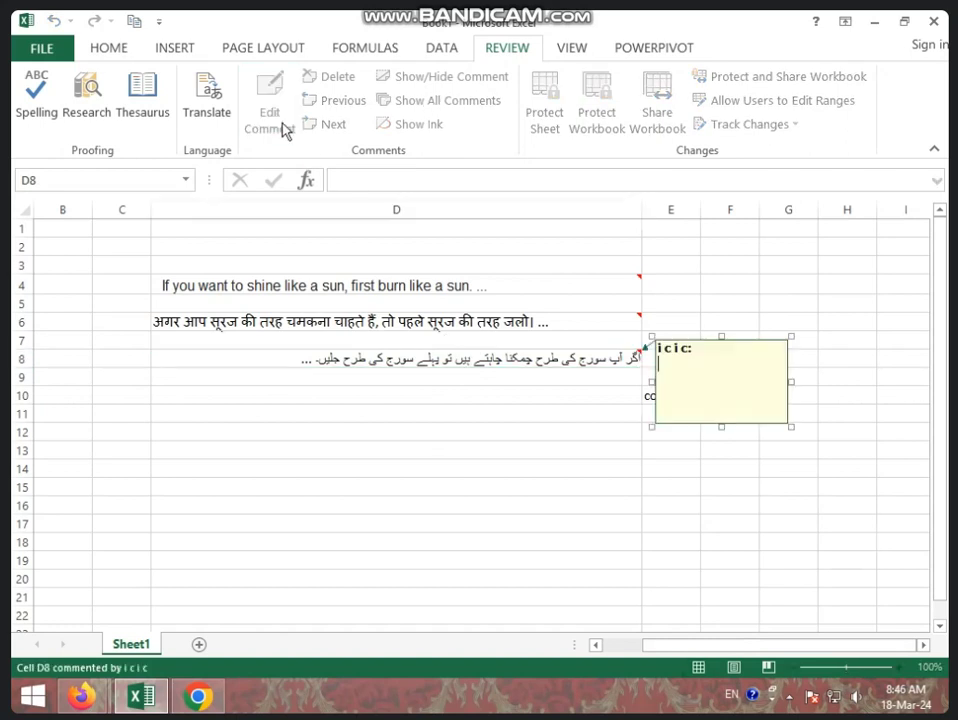
text(URDU)
text( TRANSLATIO)
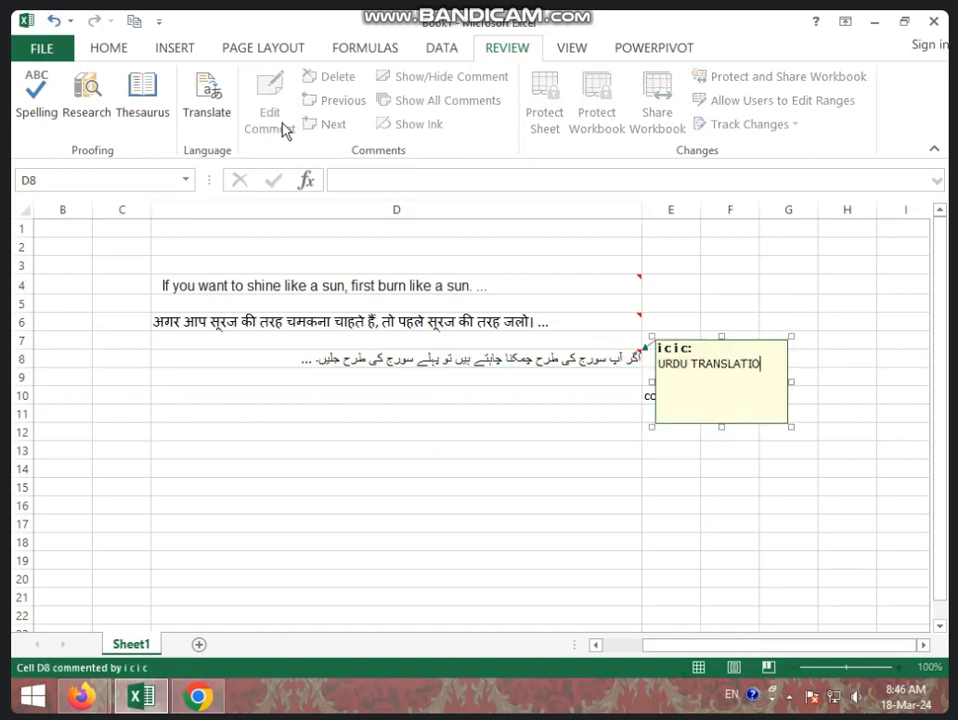
text(N)
click(265, 467)
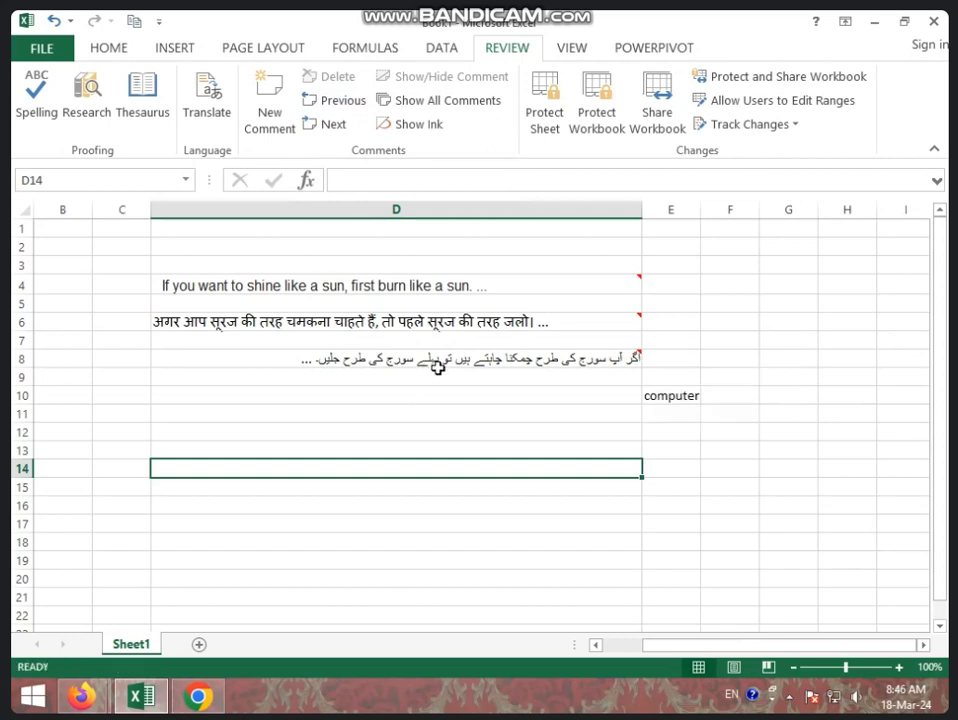
mouse_move(407, 366)
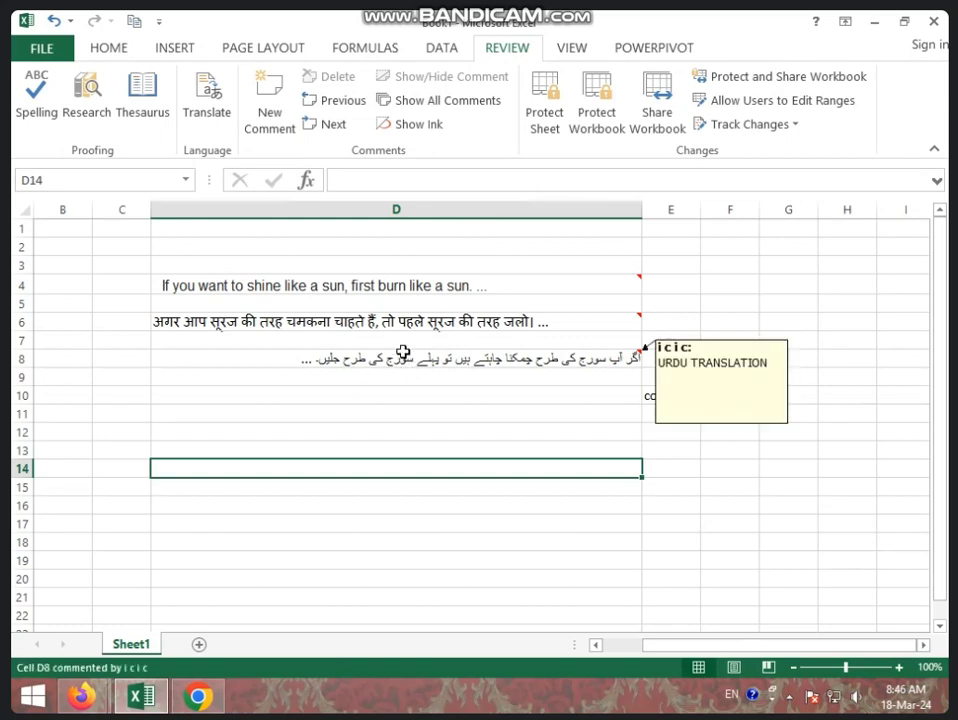
click(267, 284)
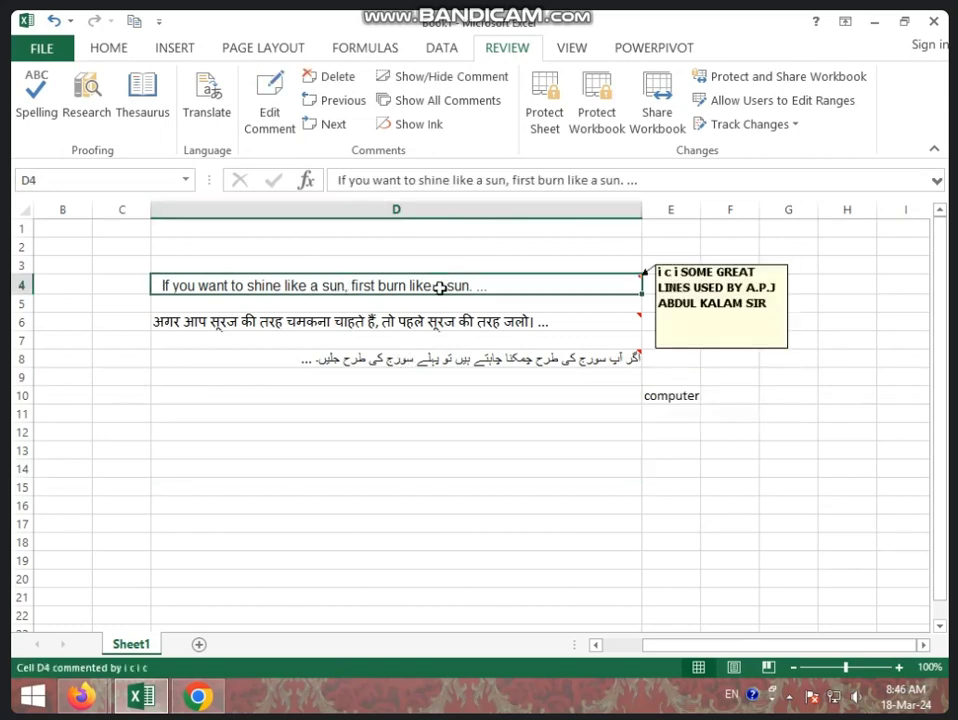
click(329, 128)
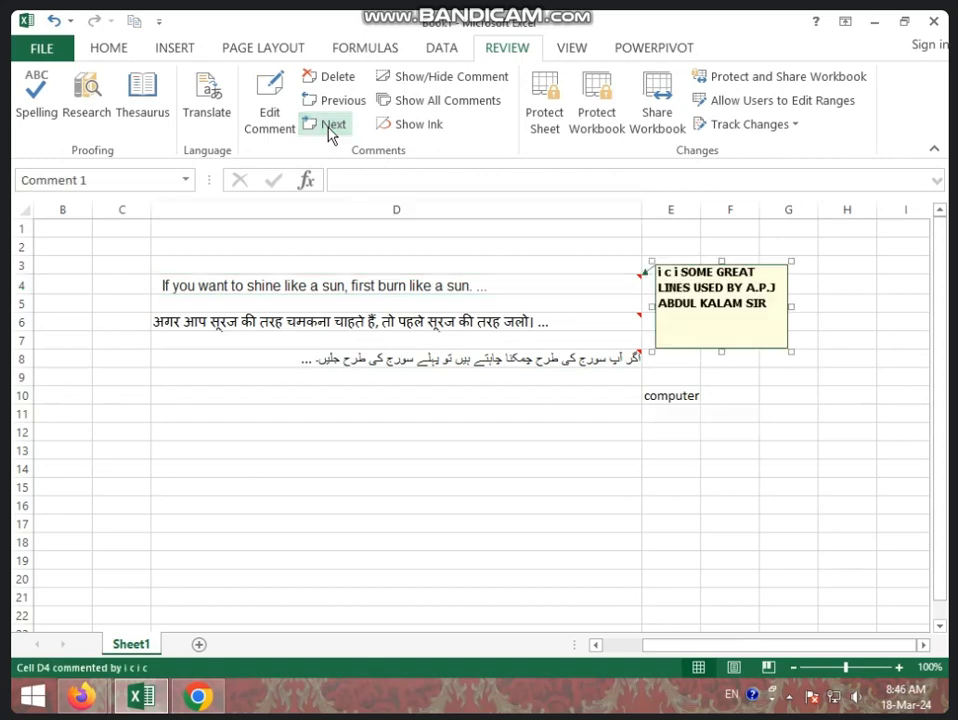
click(331, 130)
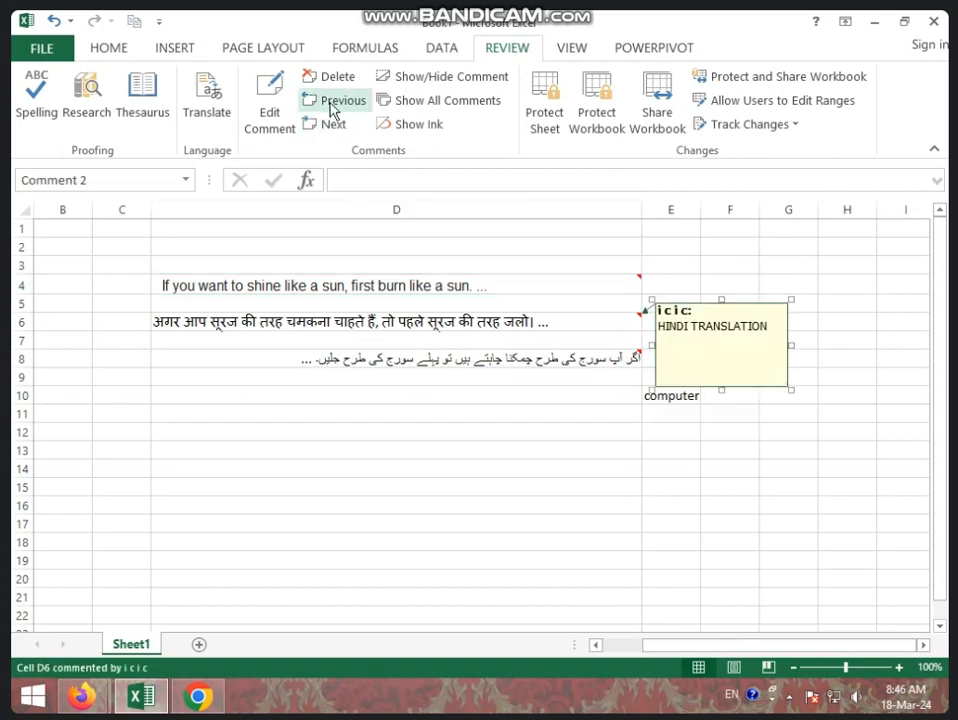
click(333, 104)
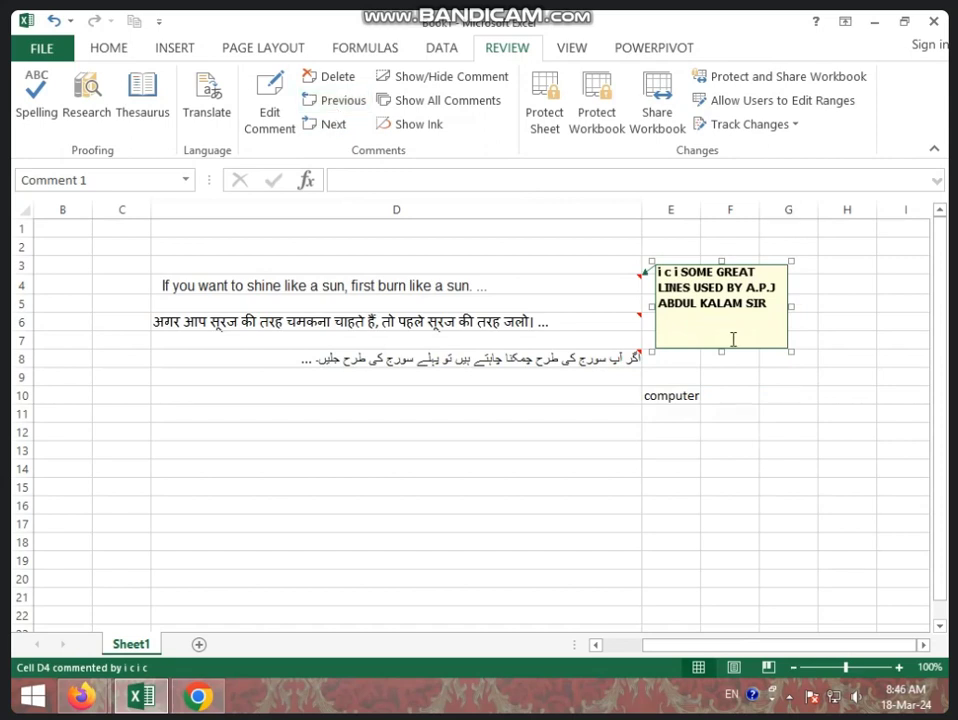
click(466, 362)
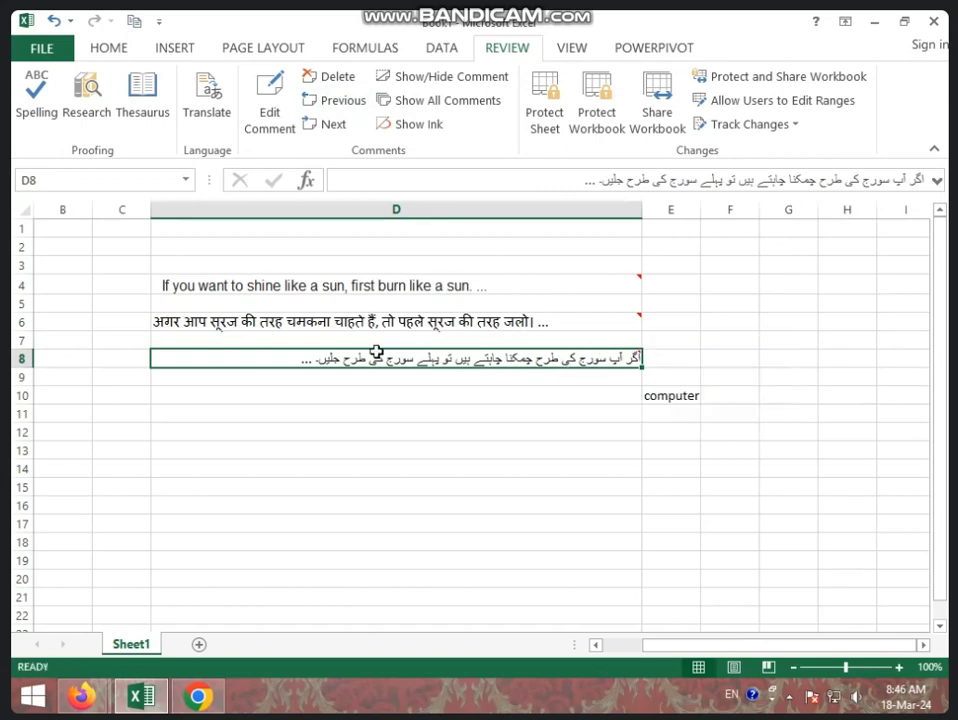
- Delete D8's comment, then select the Hindi sentence in D6
click(316, 77)
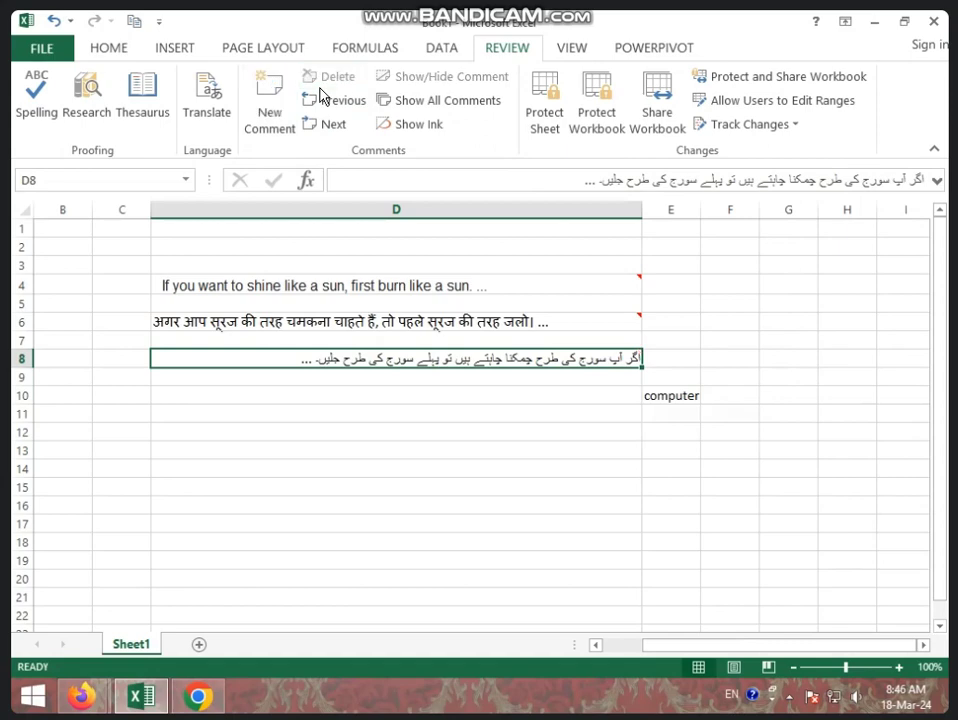
click(450, 468)
click(495, 321)
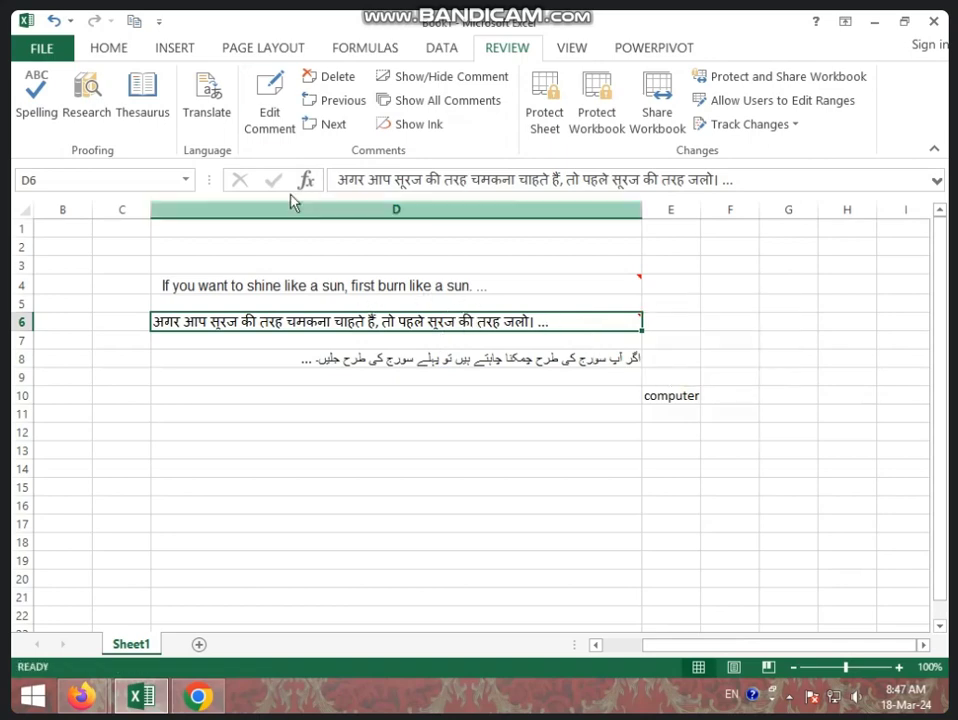
- Replace the D6 comment text with 'BY -' followed by the quote author's name
click(269, 117)
text(HINDI TRANSLATION)
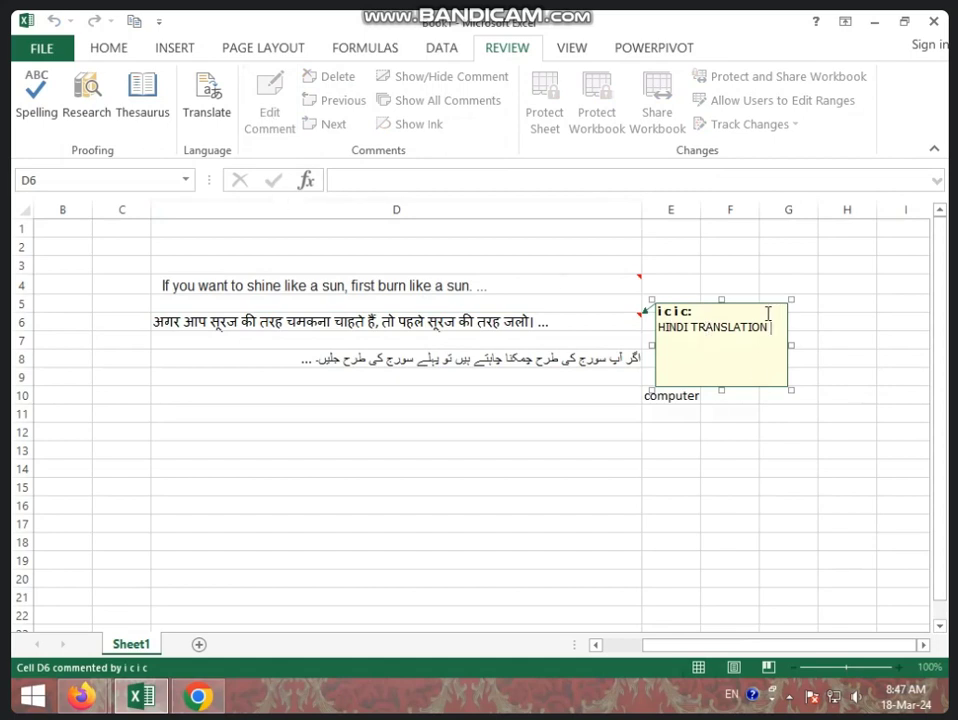
key(BackSpace)
key(BackSpace)
key(BackSpace)
key(BackSpace)
key(BackSpace)
key(BackSpace)
key(BackSpace)
key(BackSpace)
key(BackSpace)
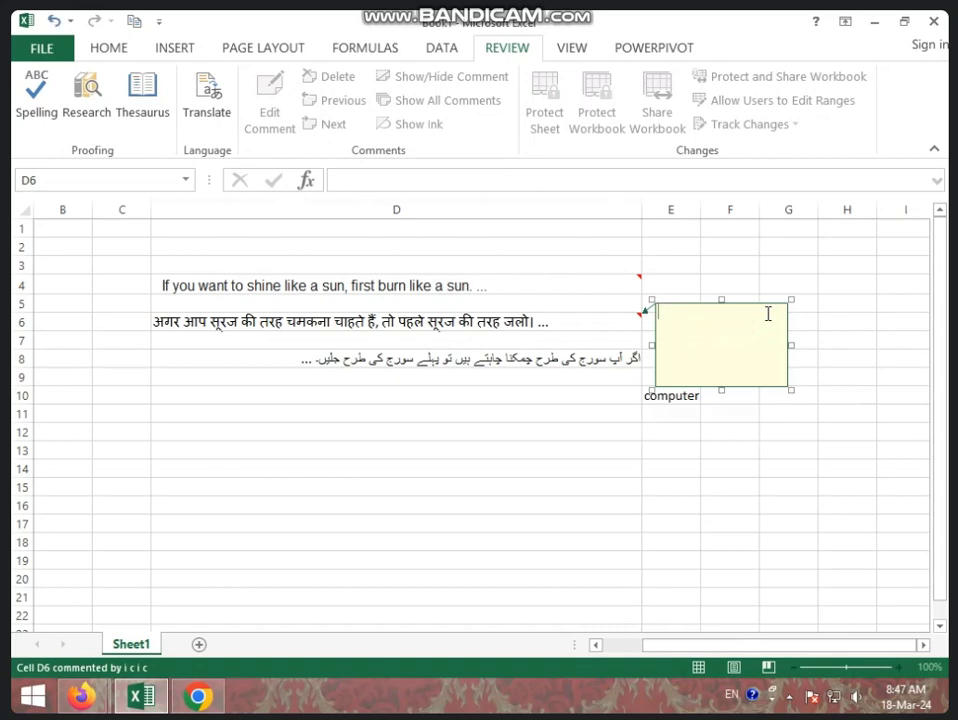
text(BY - )
text(APJ ABDUL)
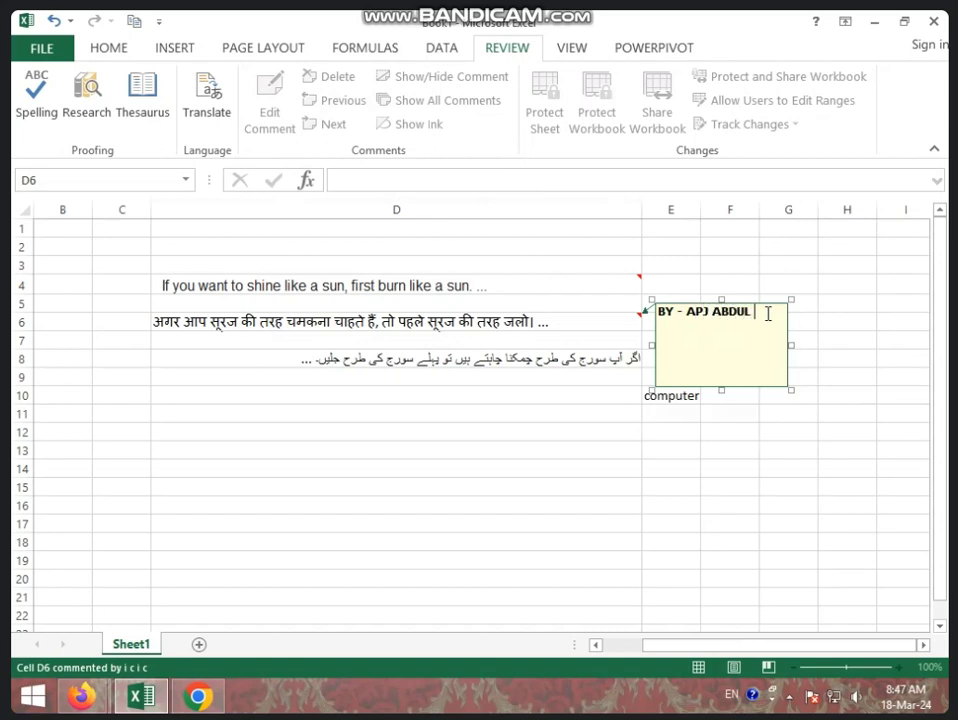
text( KALA)
text(M)
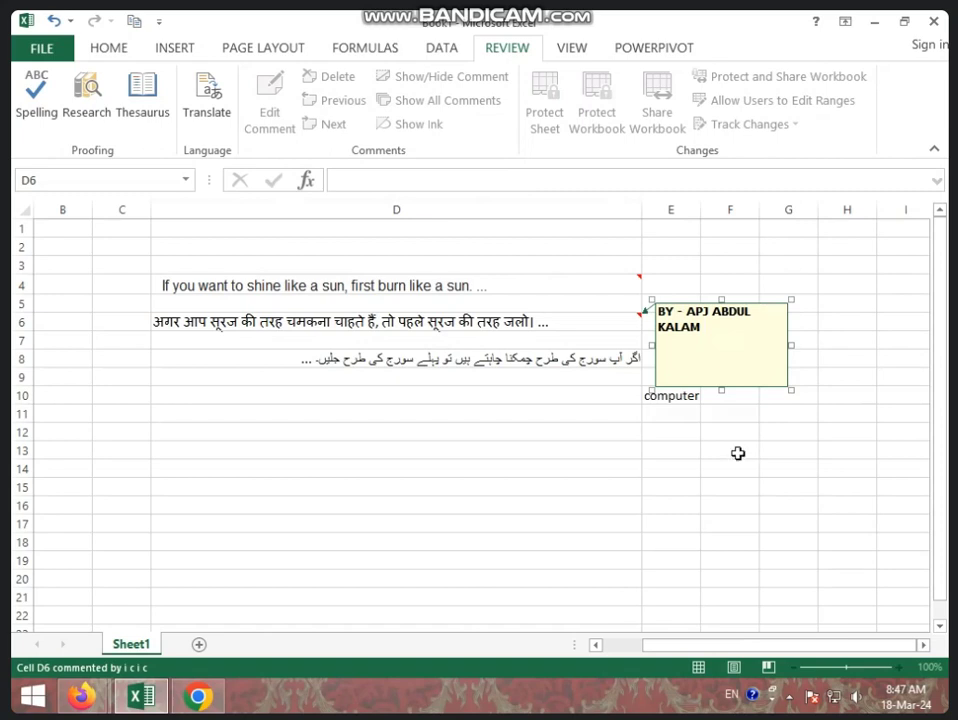
click(741, 456)
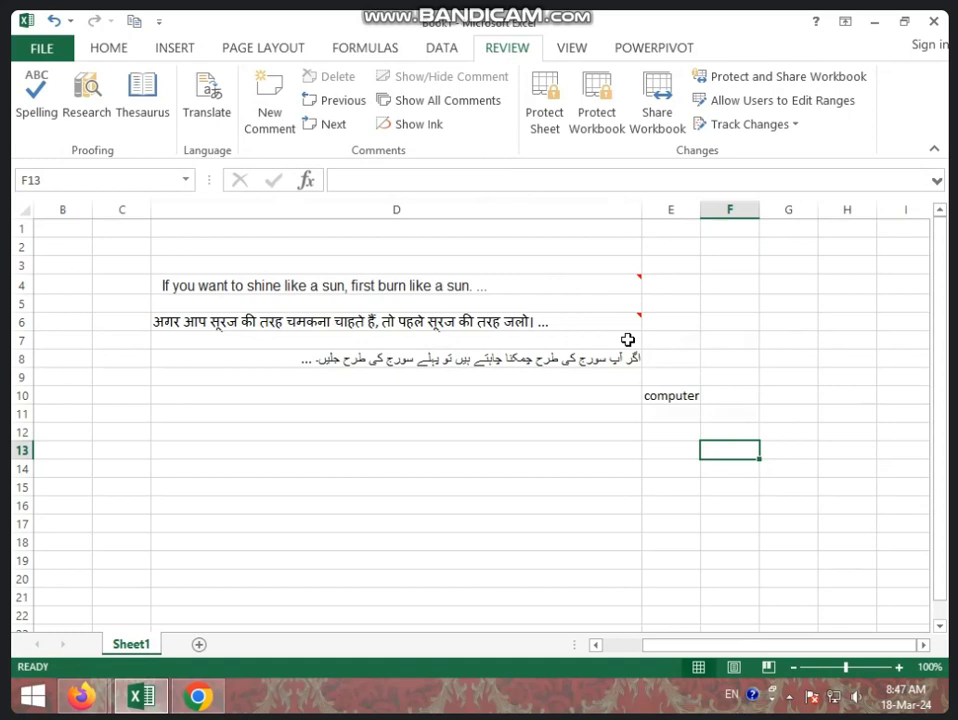
- Delete the comments on D4, D6 and D8 together, then undo that deletion
mouse_move(586, 325)
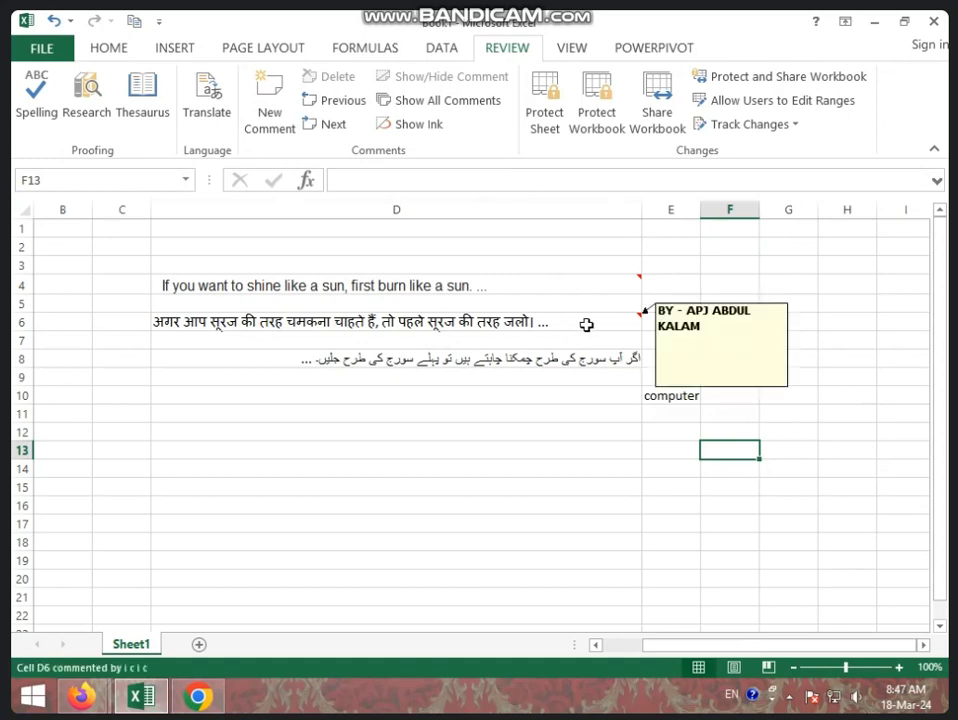
click(522, 358)
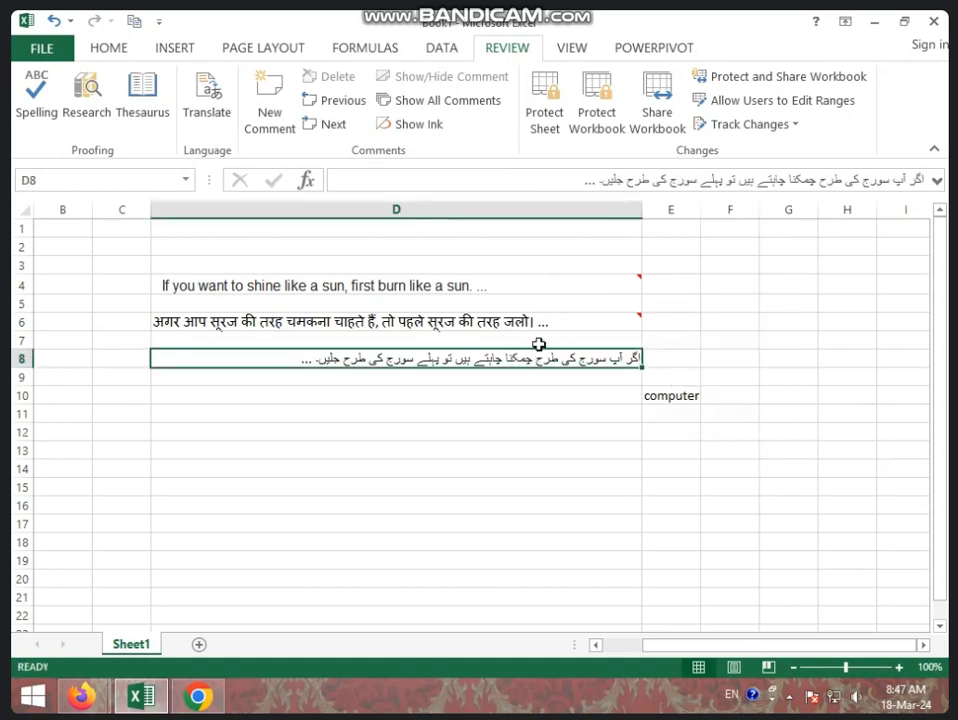
ctrl+click(545, 322)
ctrl+click(558, 282)
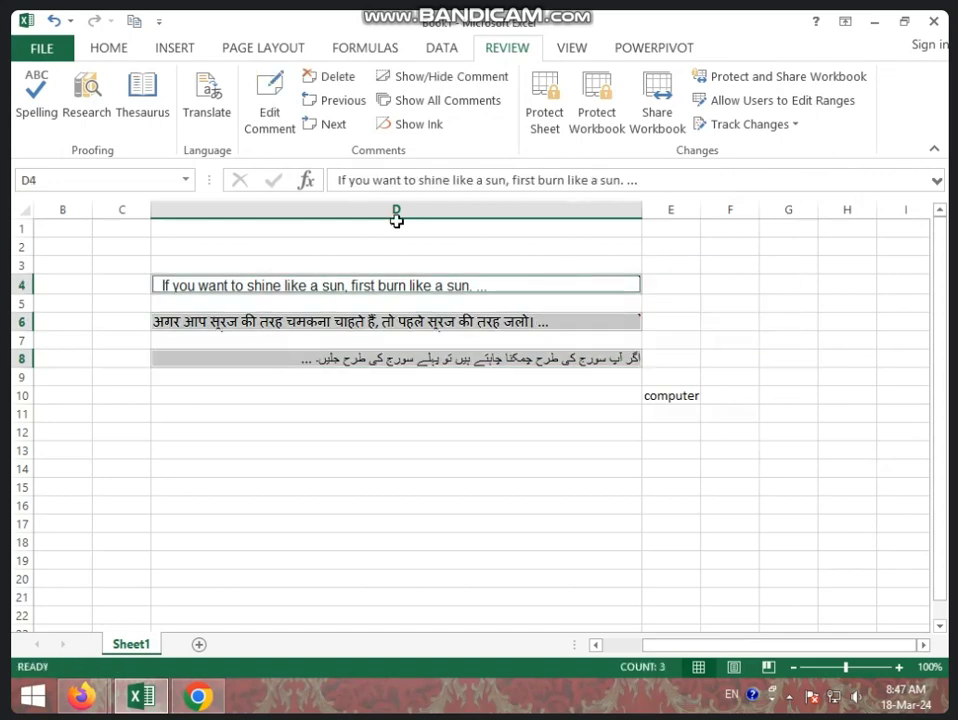
click(352, 80)
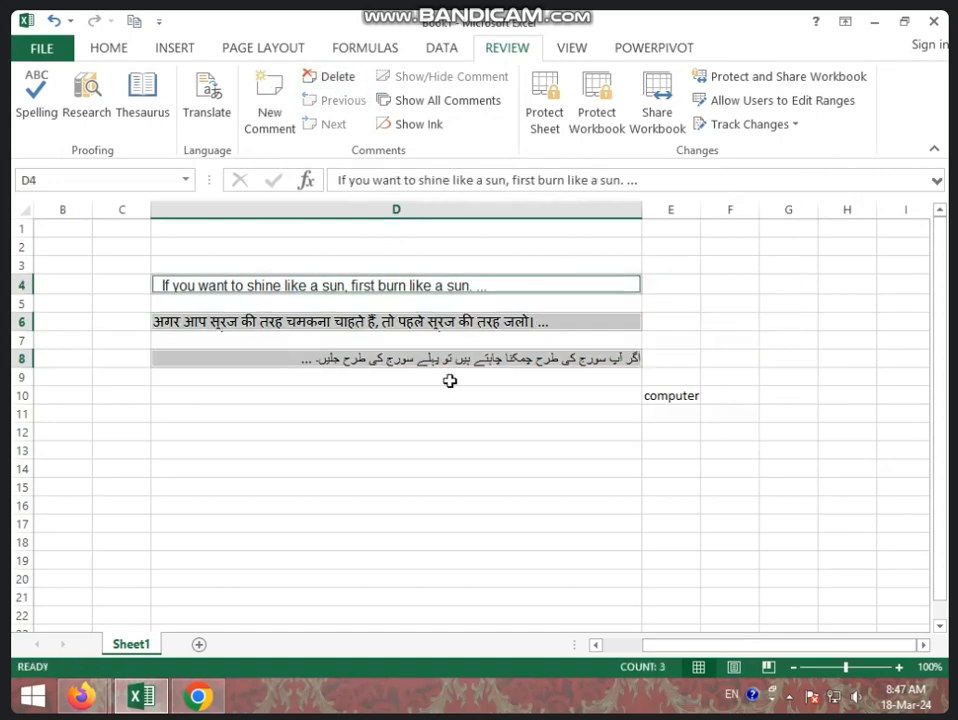
click(430, 505)
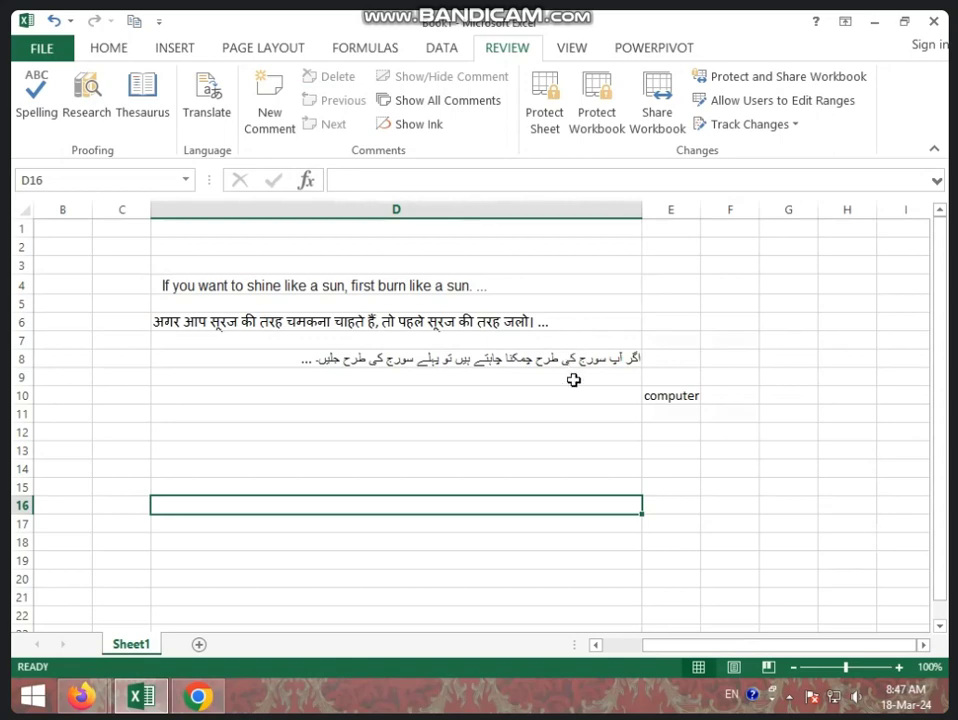
key(ctrl+z)
- Delete only the D4 and D6 comments, then select the English sentence in D4
click(560, 394)
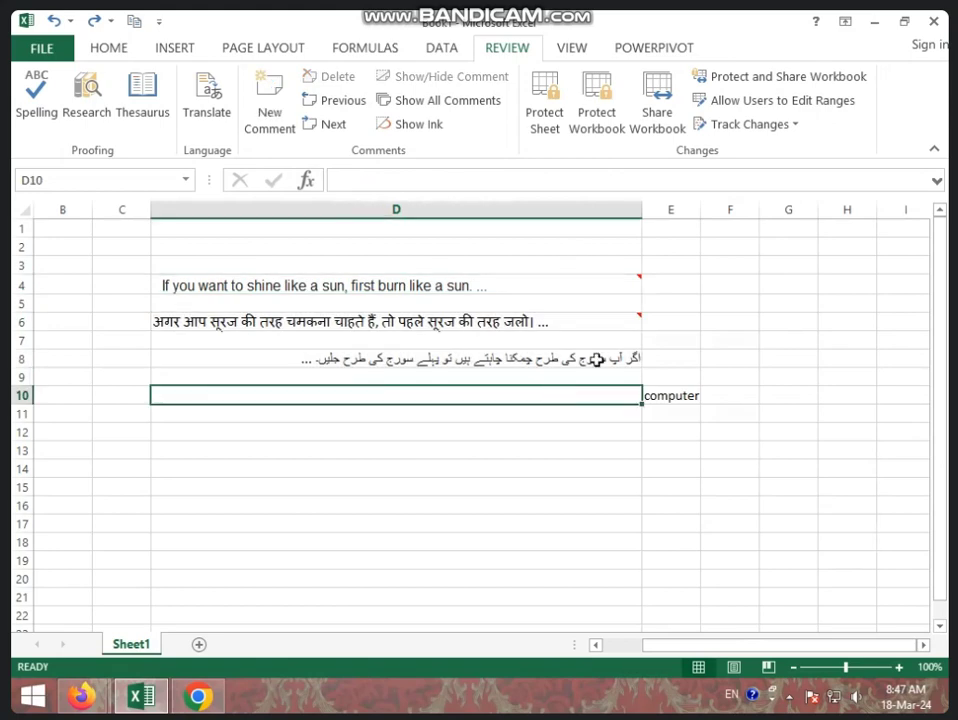
click(596, 360)
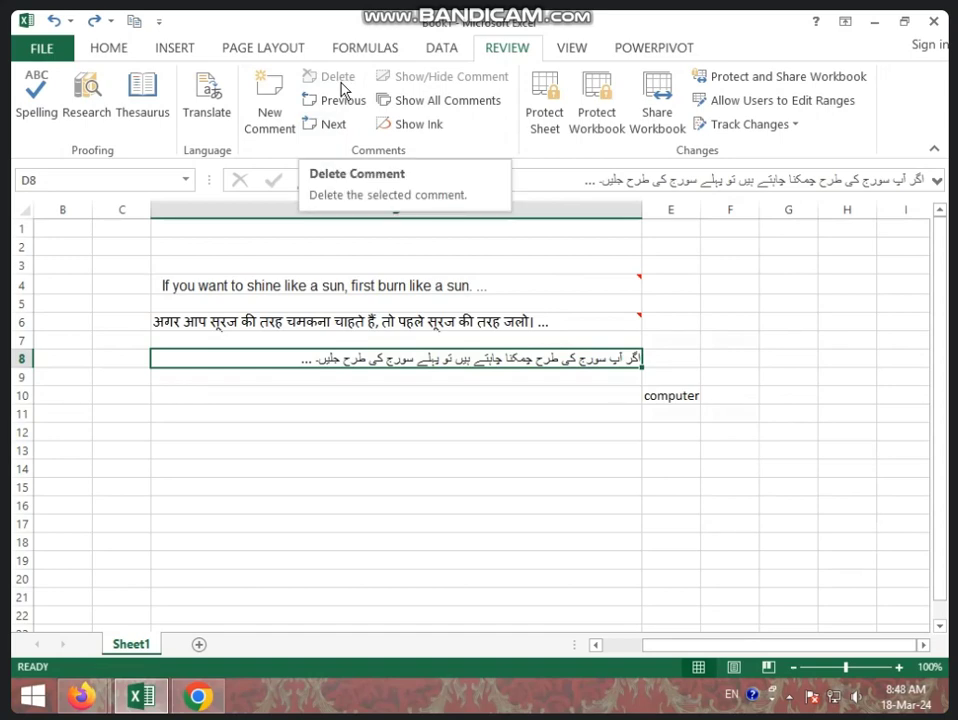
click(384, 468)
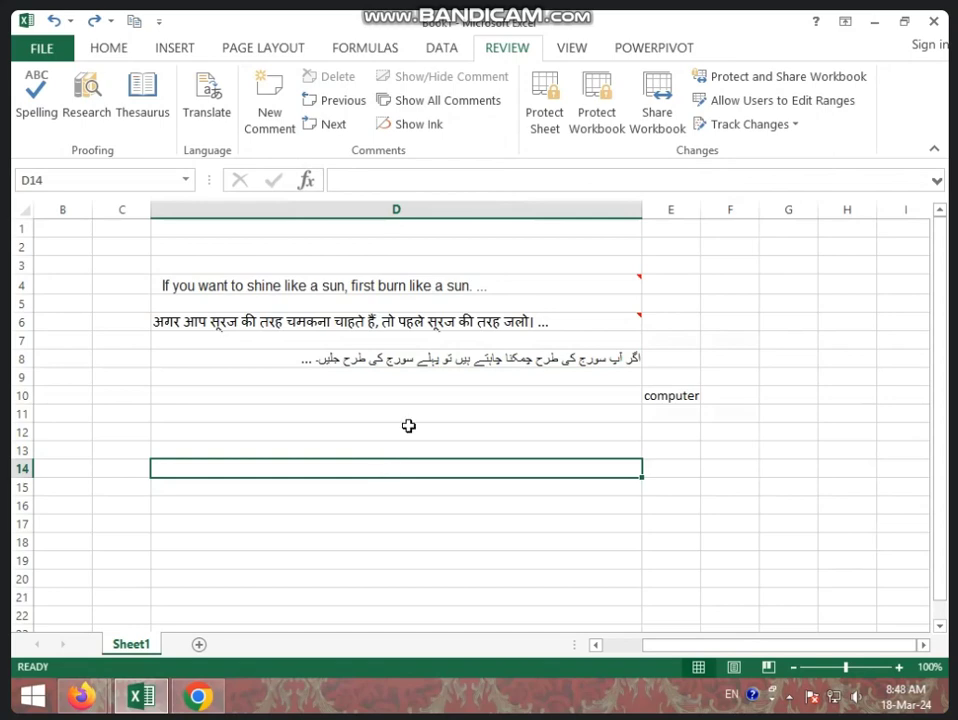
click(458, 319)
ctrl+click(468, 290)
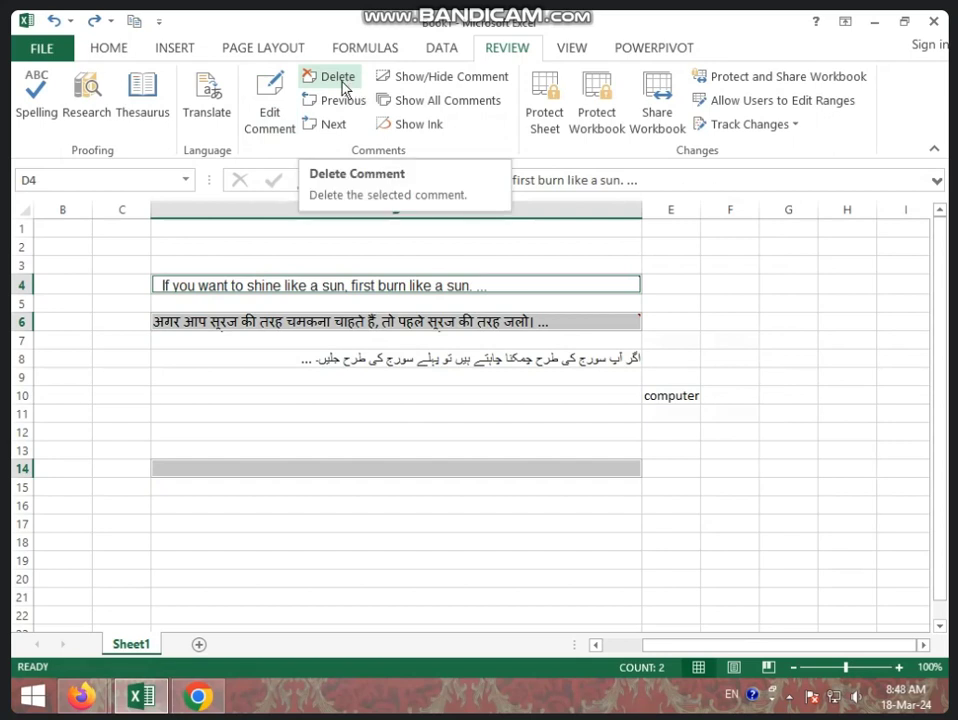
click(340, 78)
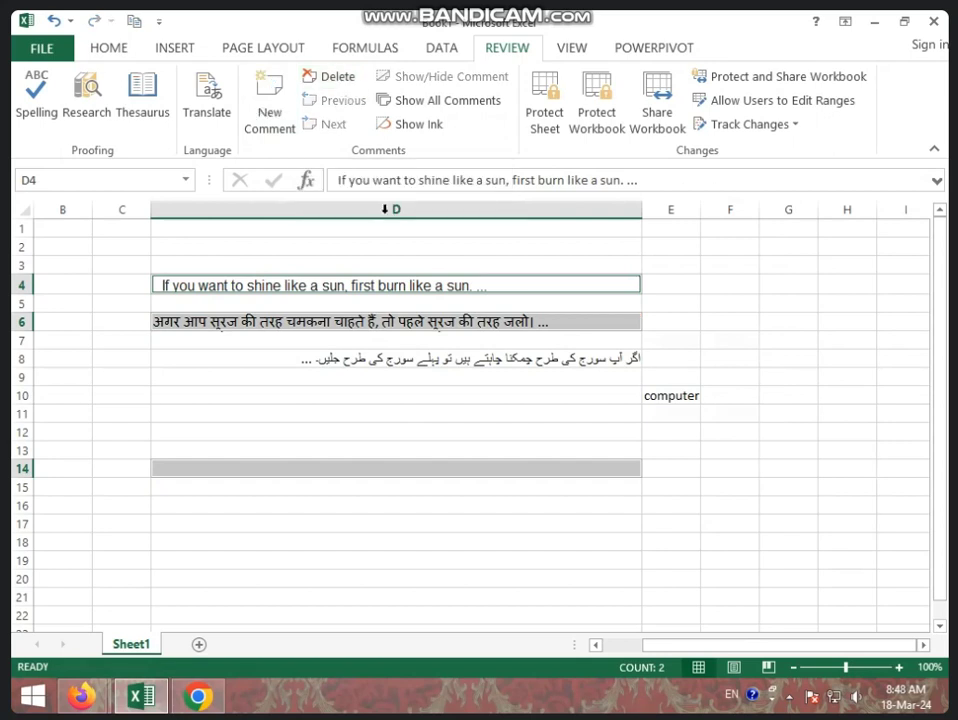
click(626, 470)
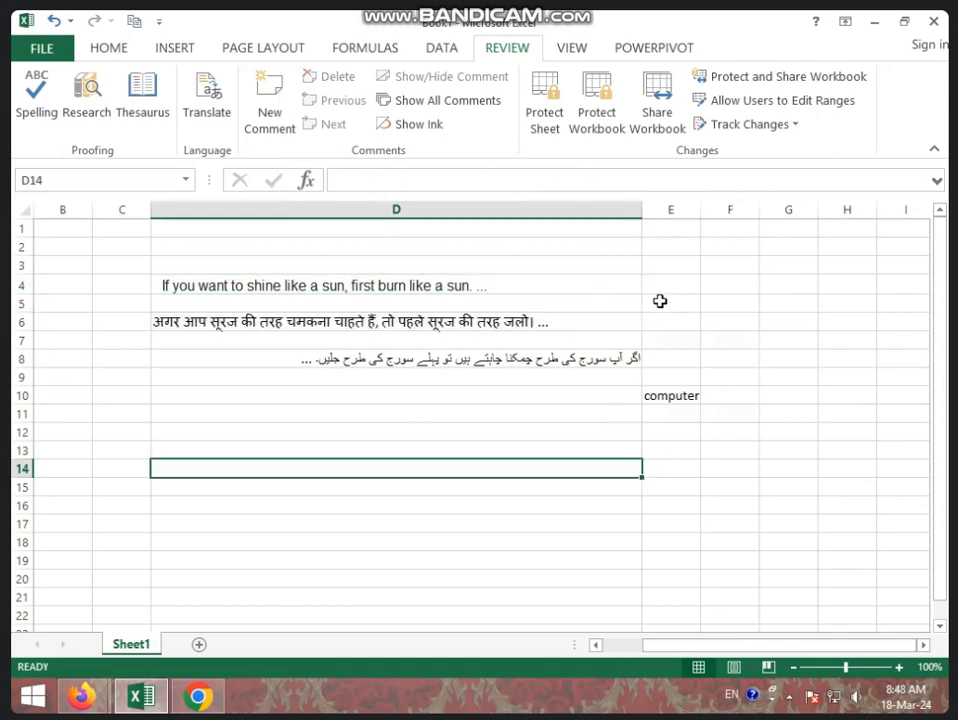
click(572, 299)
click(572, 293)
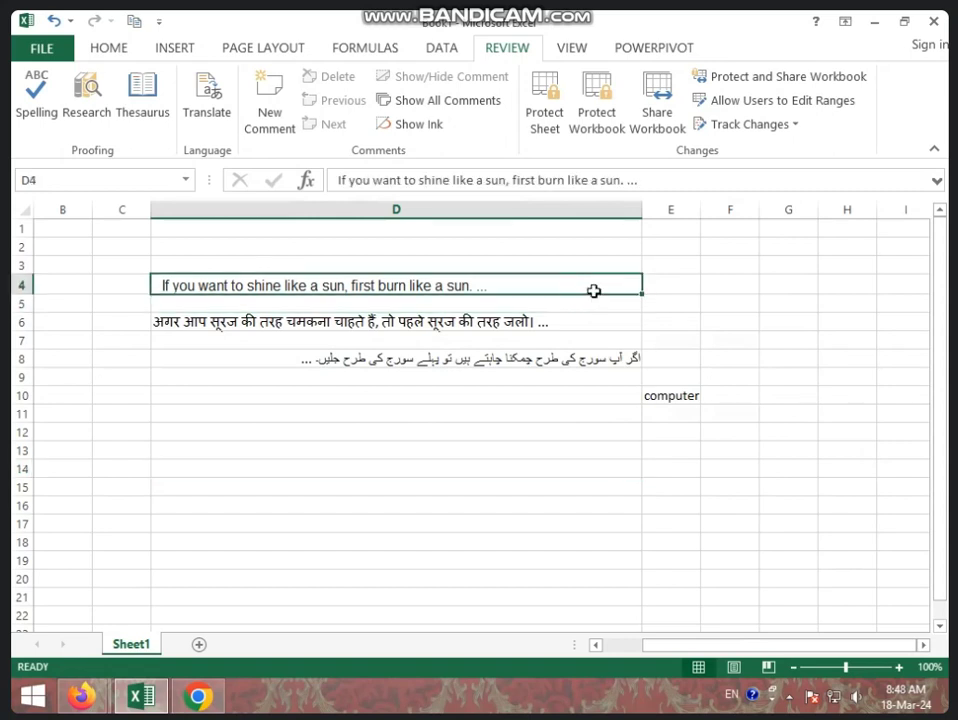
- Erase the English sentence from D4 and the Hindi sentence from D6
key(BackSpace)
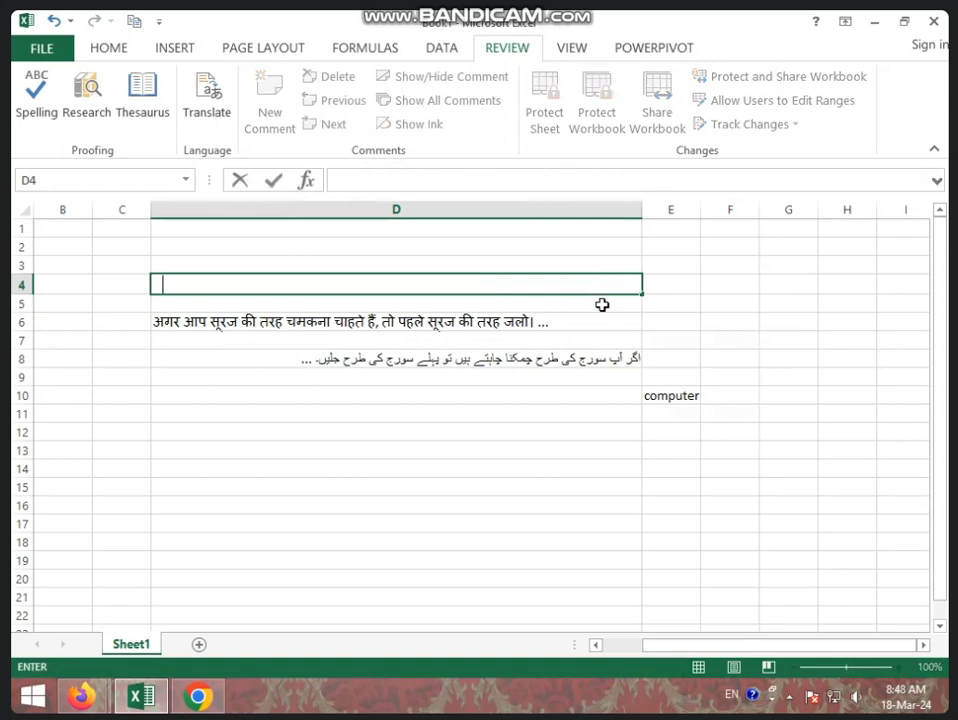
click(600, 318)
key(Delete)
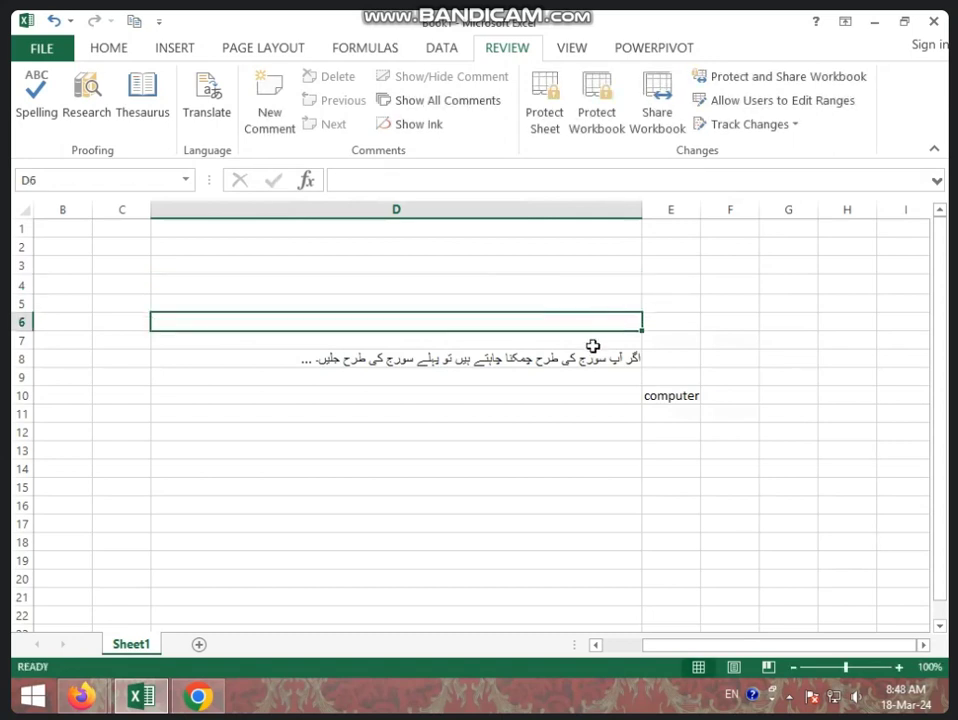
- Use Home > Clear > Clear All on D8 to remove the Urdu sentence entirely
click(591, 357)
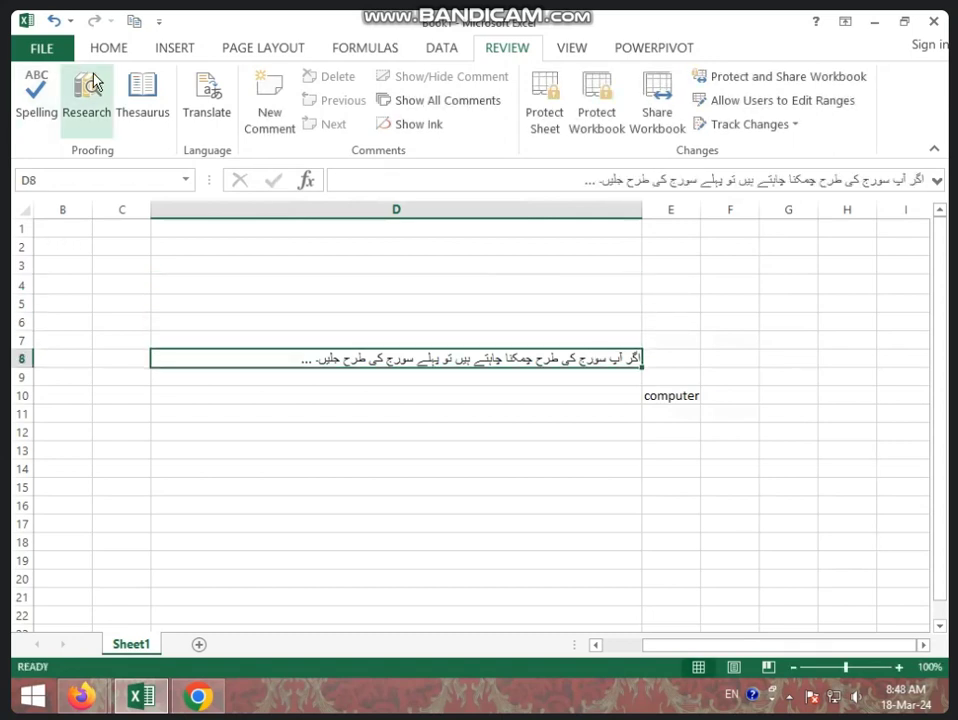
click(110, 48)
click(840, 124)
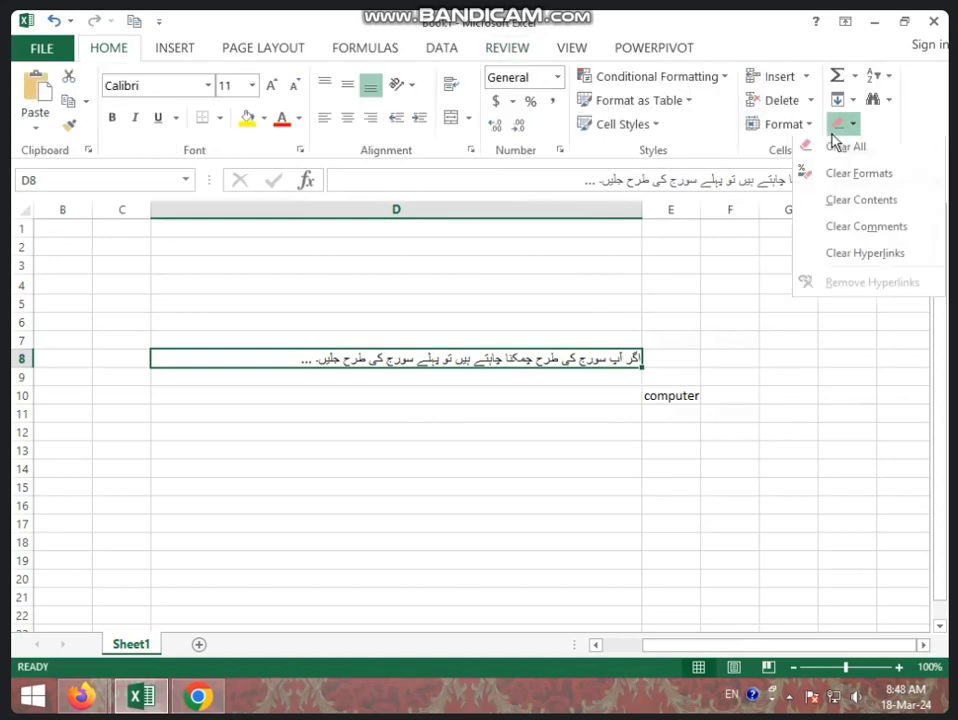
click(841, 158)
click(682, 490)
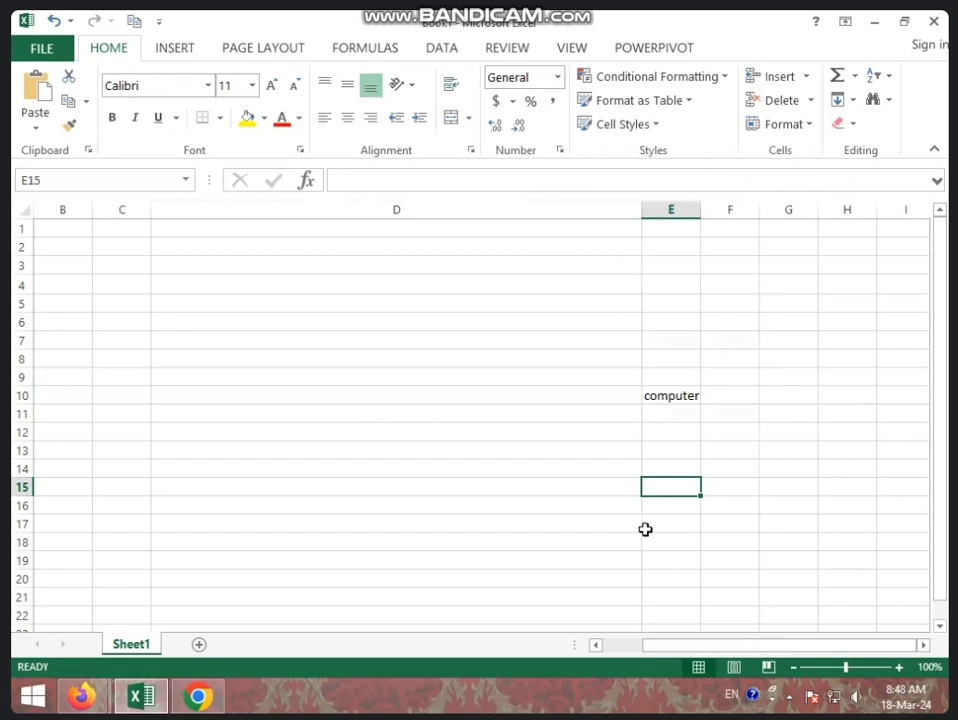
click(634, 538)
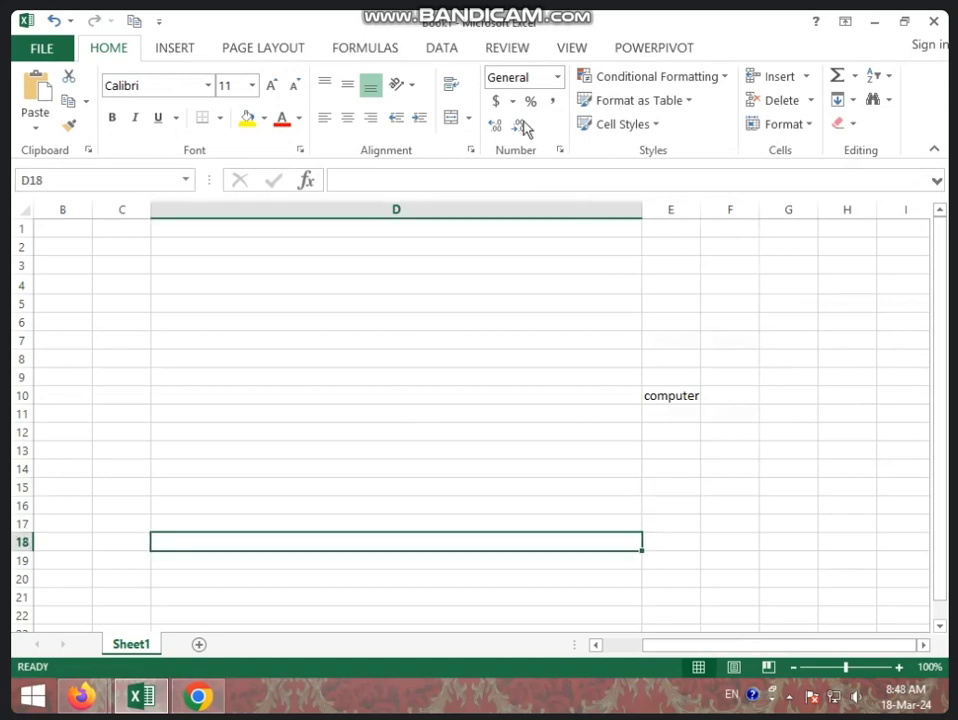
click(506, 52)
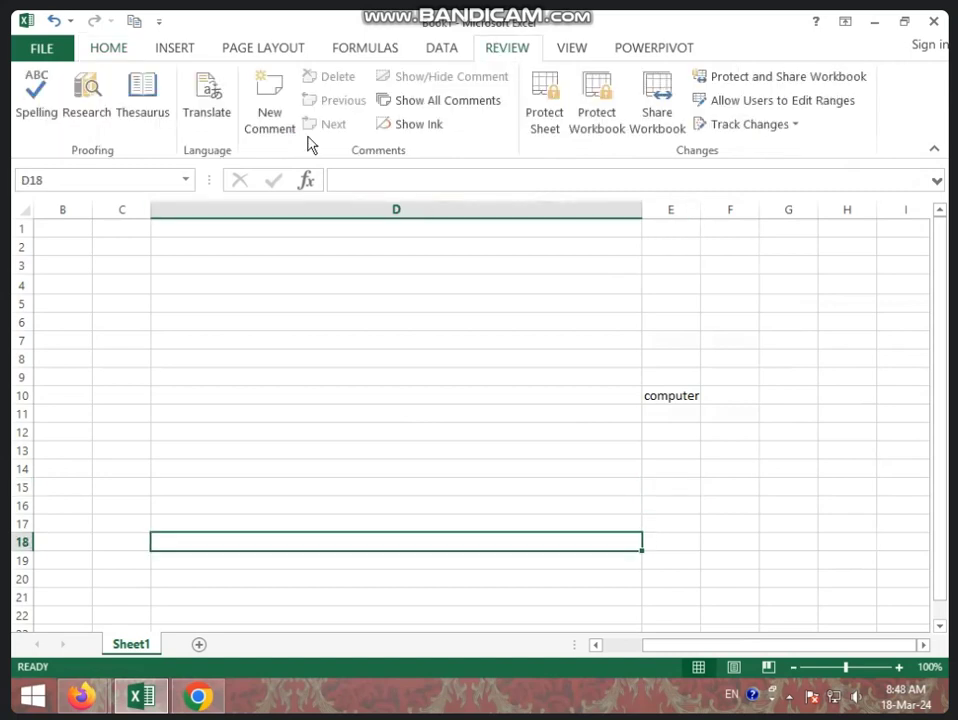
- Turn on ink display, then add the comment 'JNHYJKYN' to the computer cell E10
click(418, 128)
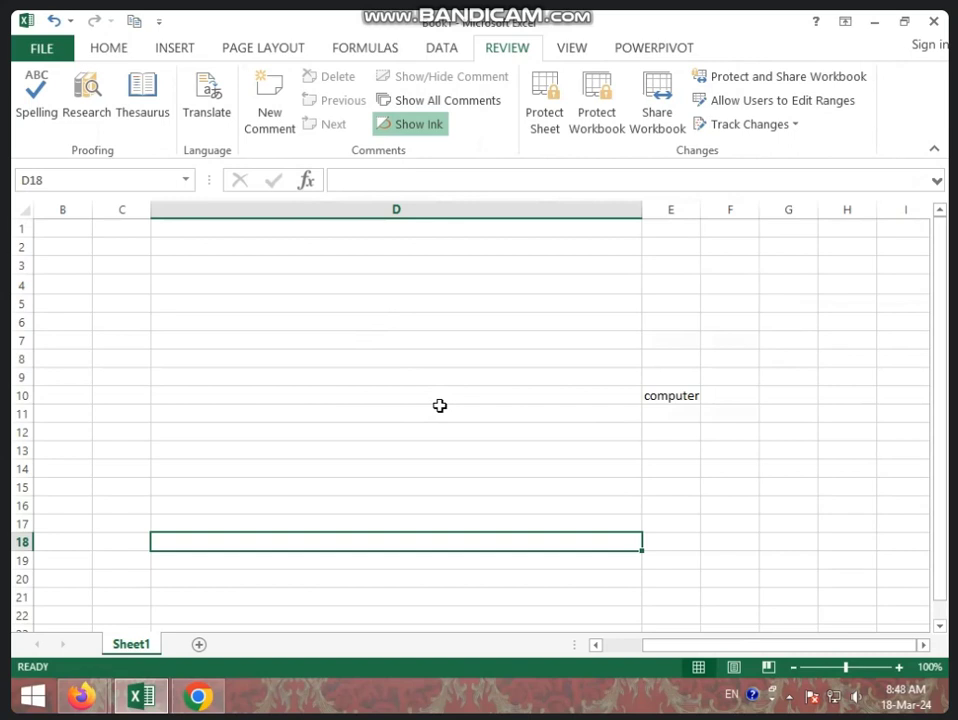
click(443, 415)
click(666, 394)
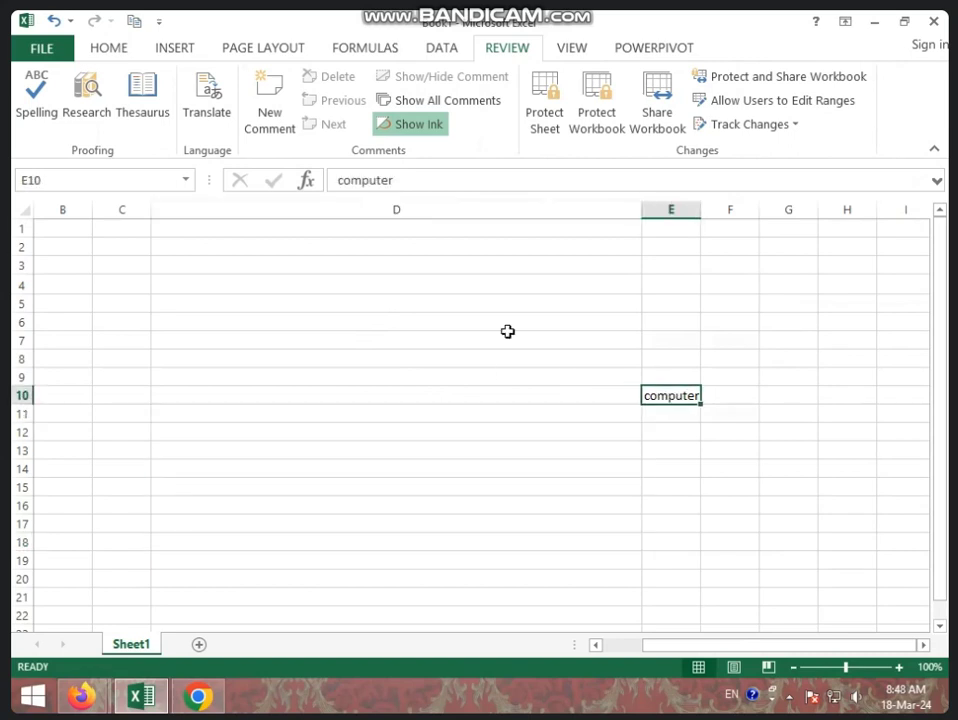
click(268, 110)
text(JNHY)
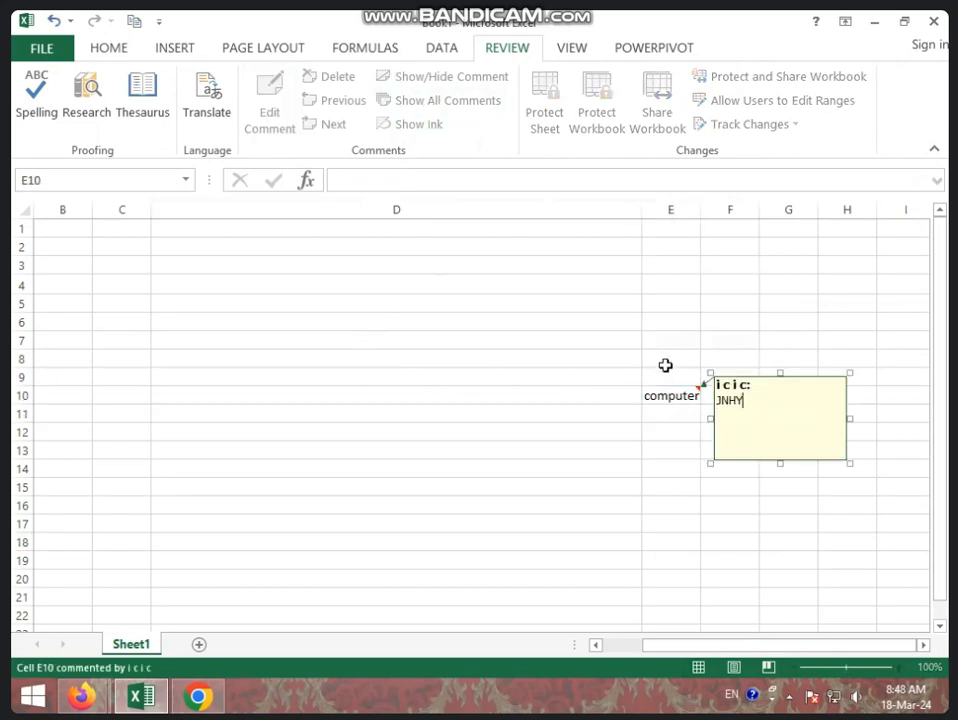
text(JKYN)
click(630, 468)
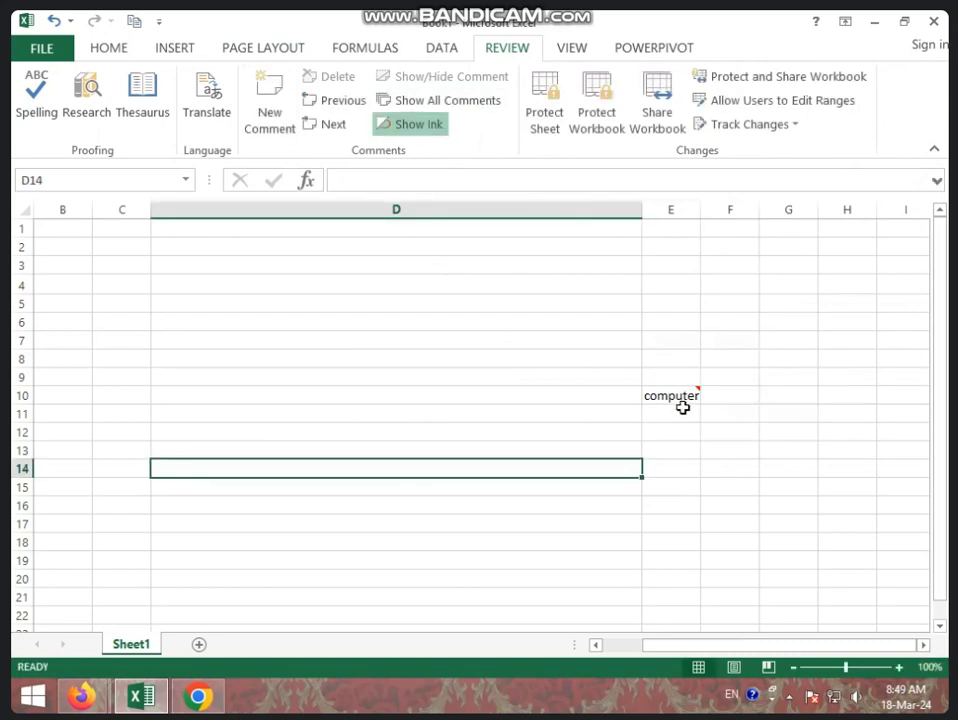
mouse_move(699, 396)
click(66, 52)
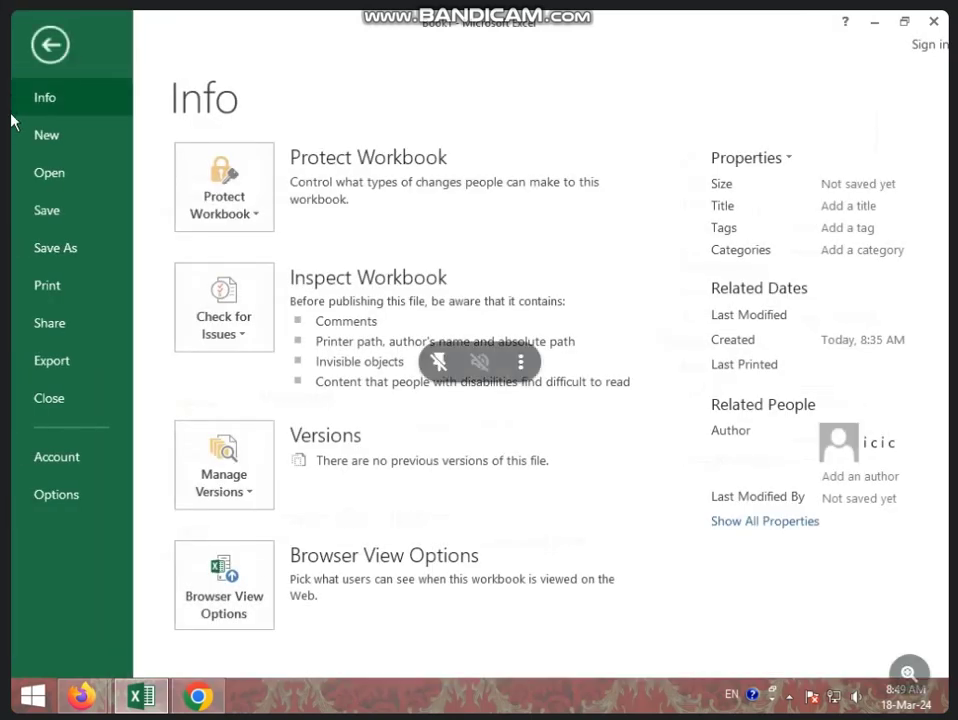
click(85, 505)
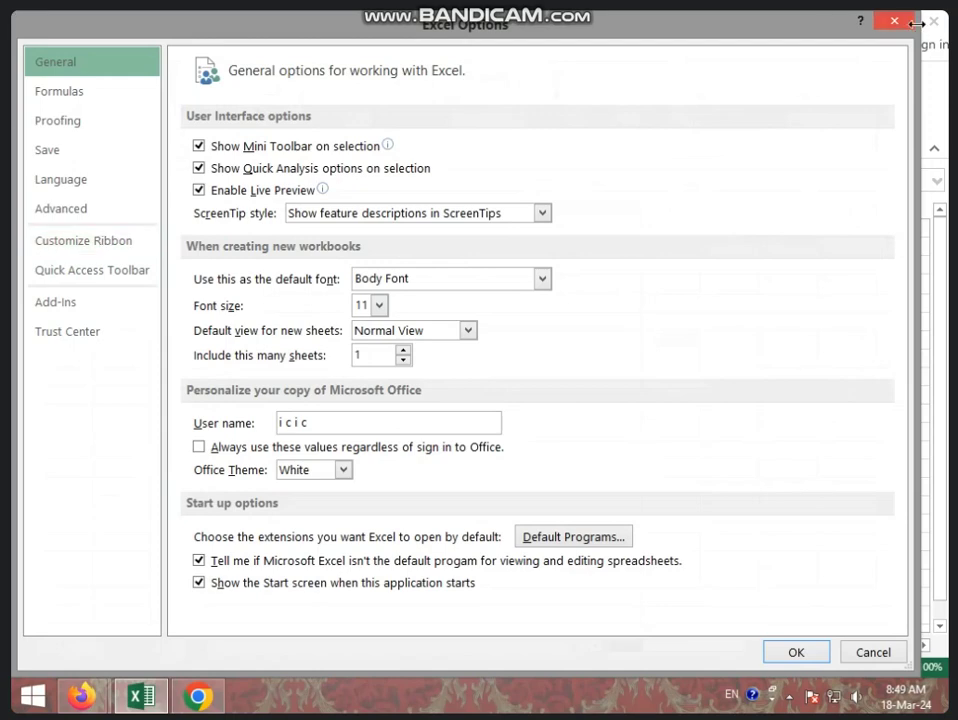
key(Escape)
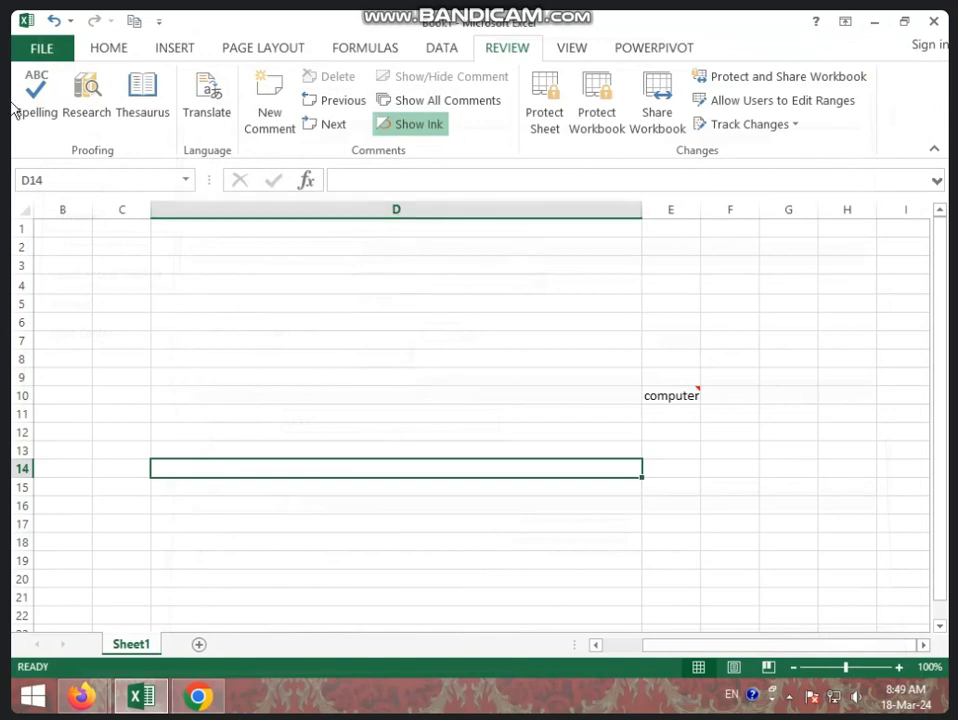
- In Excel Options > Customize Ribbon, list commands from All Tabs
click(41, 58)
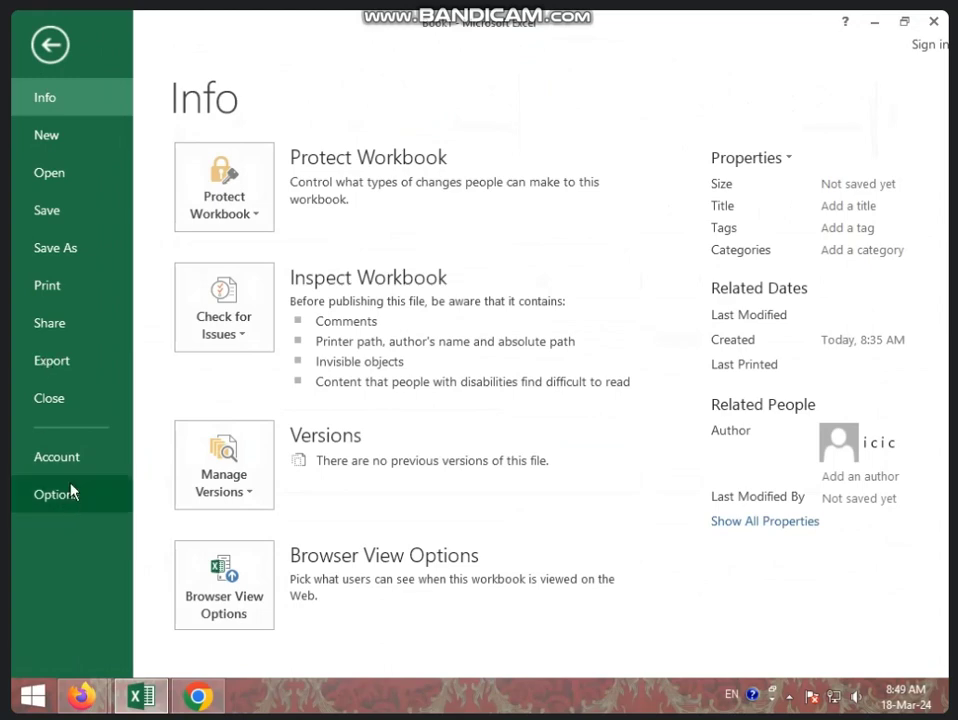
click(72, 491)
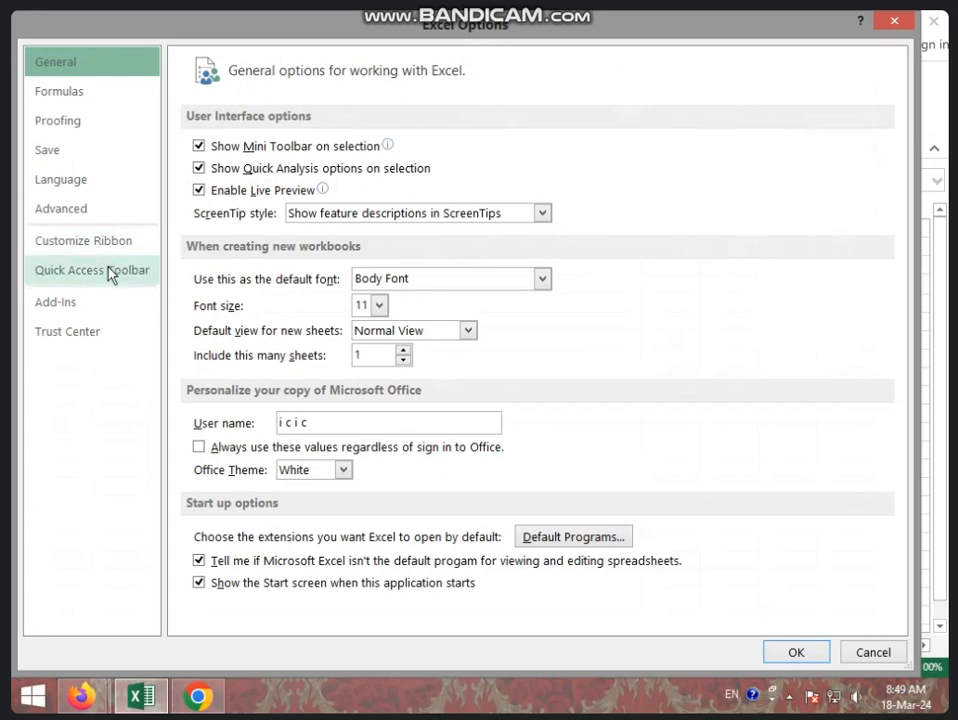
click(87, 244)
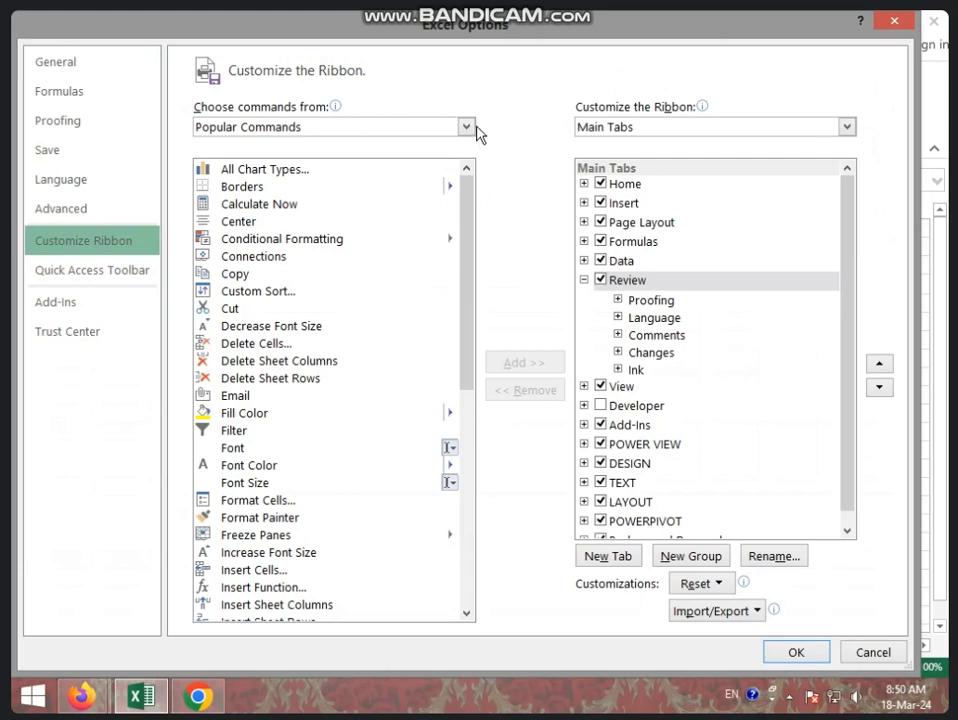
click(472, 133)
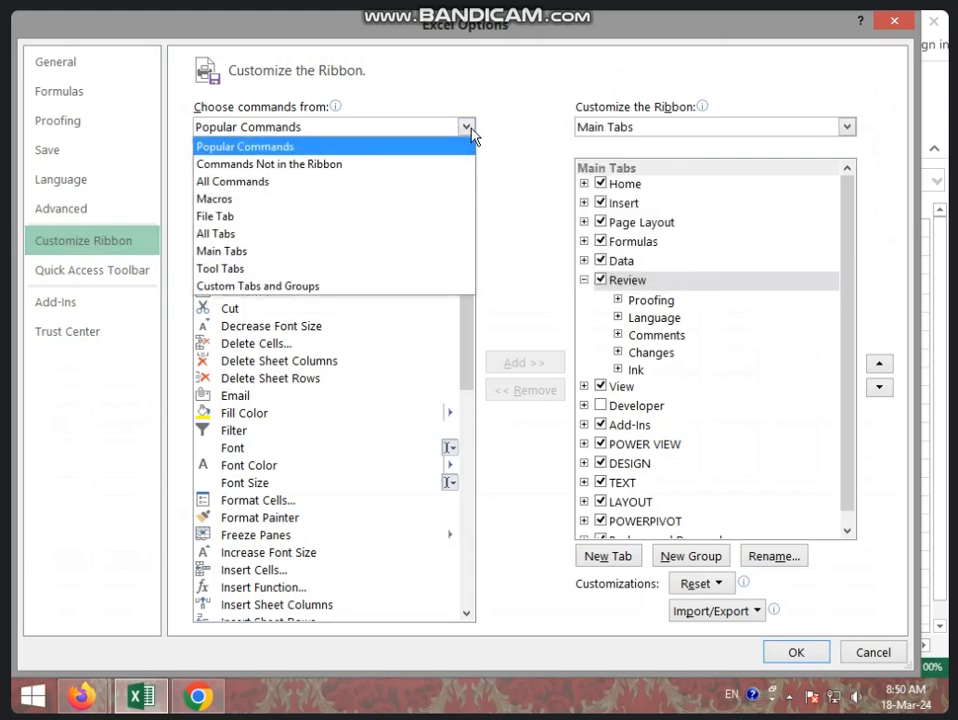
click(272, 240)
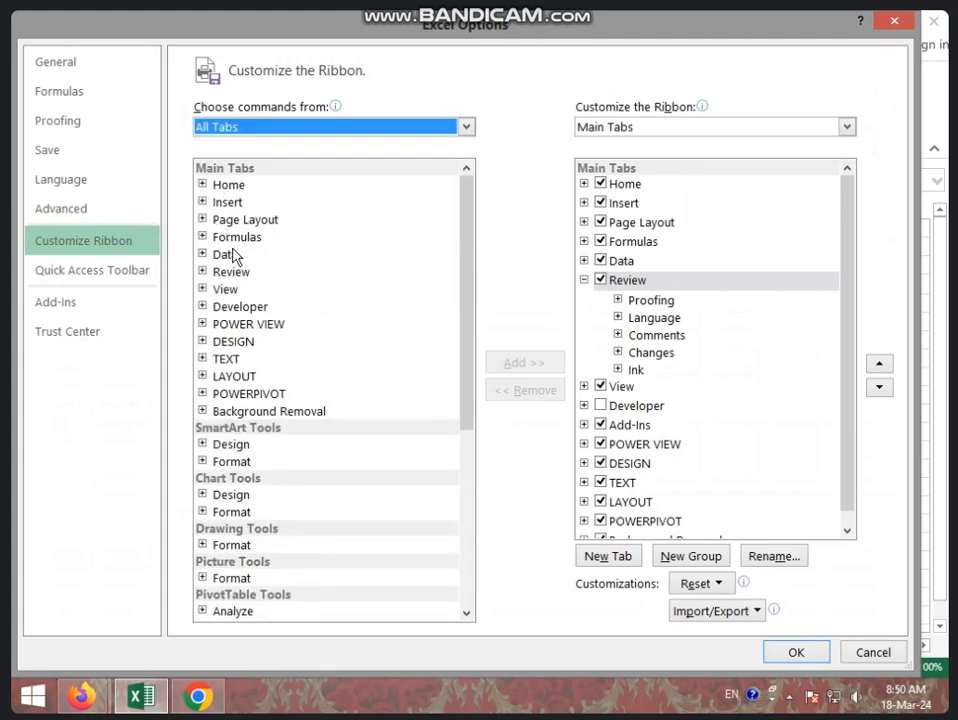
- Add the Ink Tools Pens group to the main tabs and confirm with OK
scroll(274, 574, down, 1)
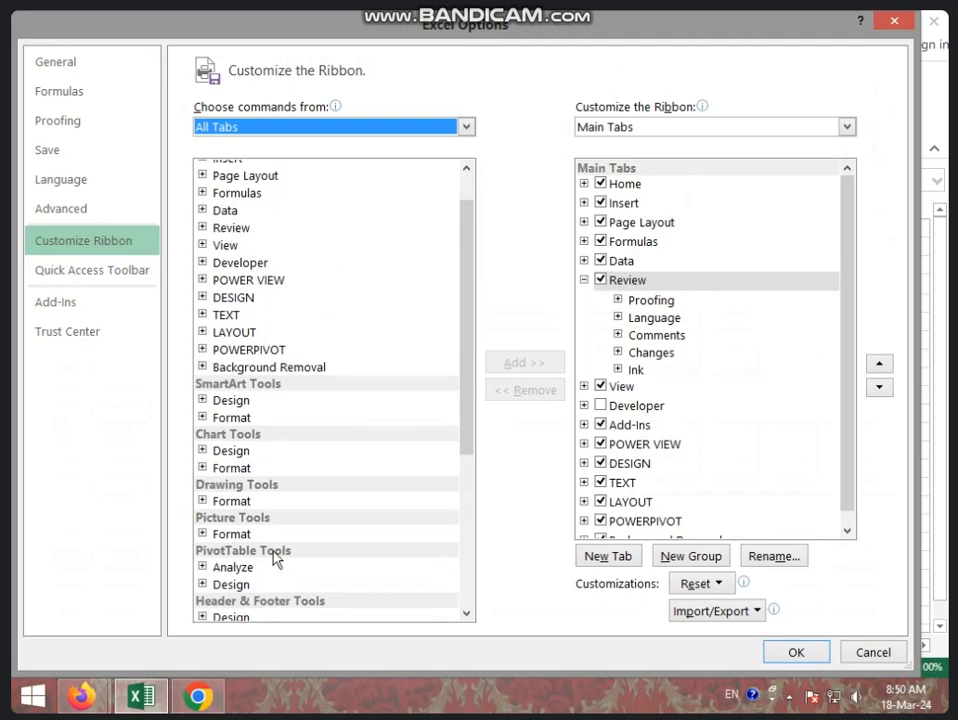
scroll(274, 540, down, 1)
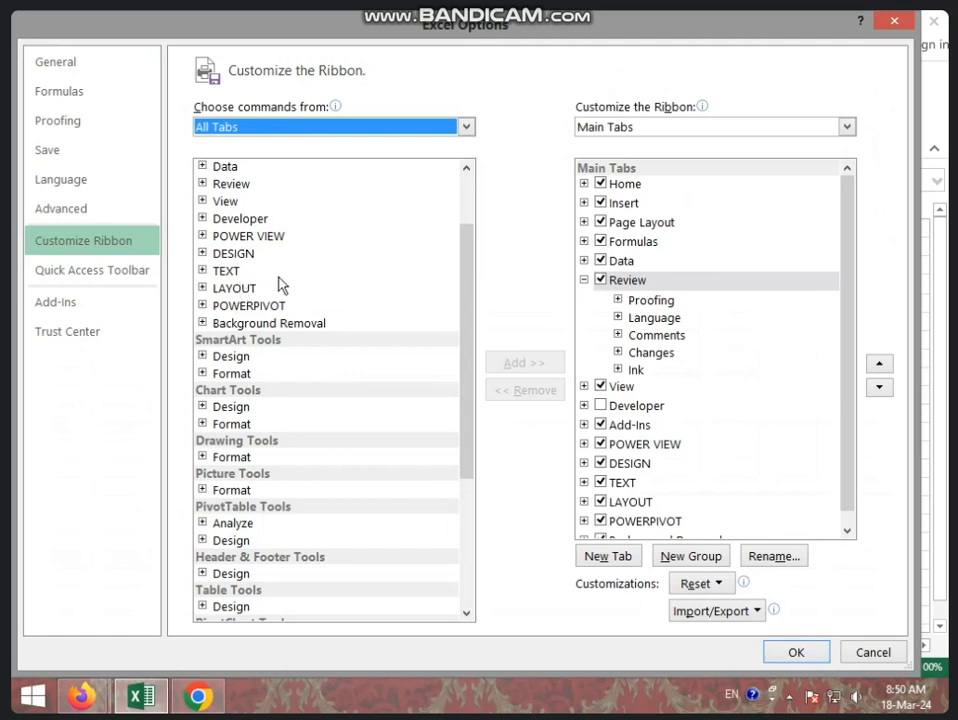
scroll(310, 522, down, 2)
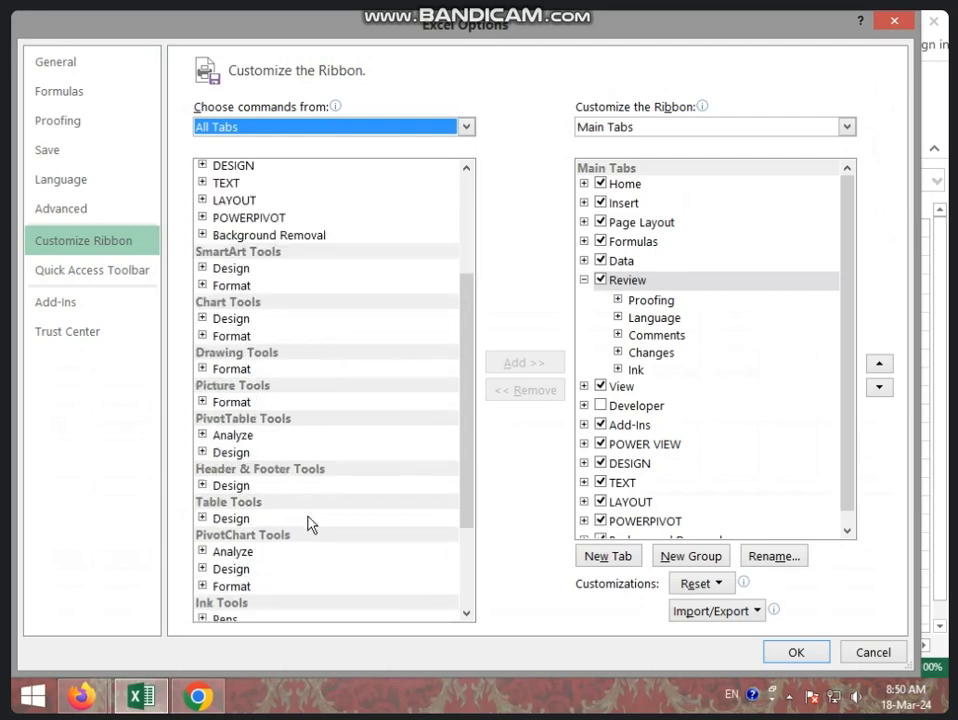
scroll(300, 524, down, 3)
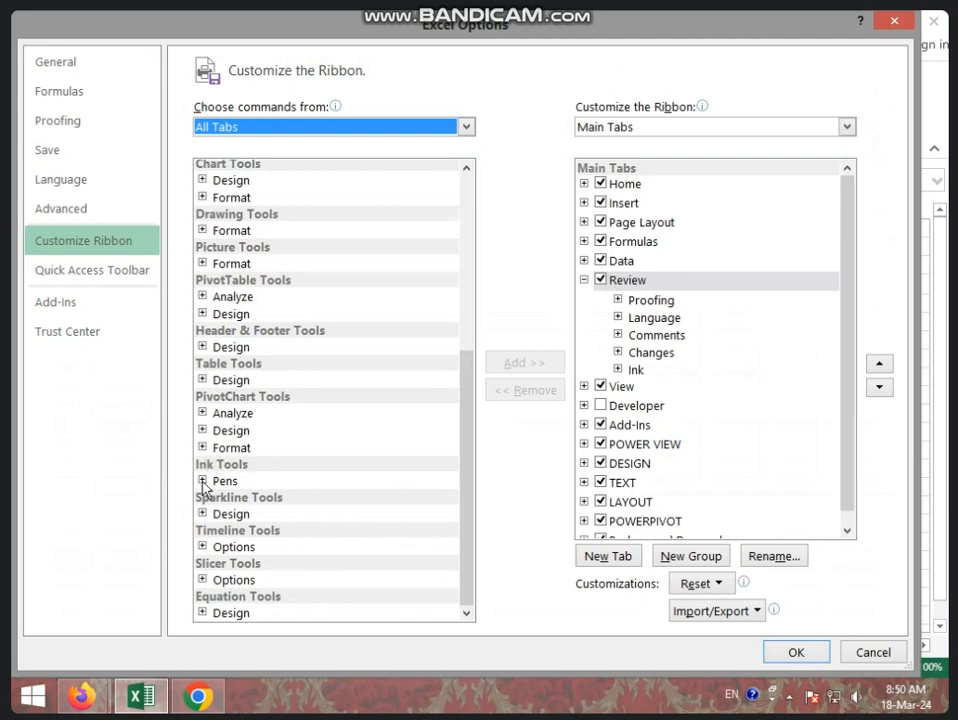
click(202, 481)
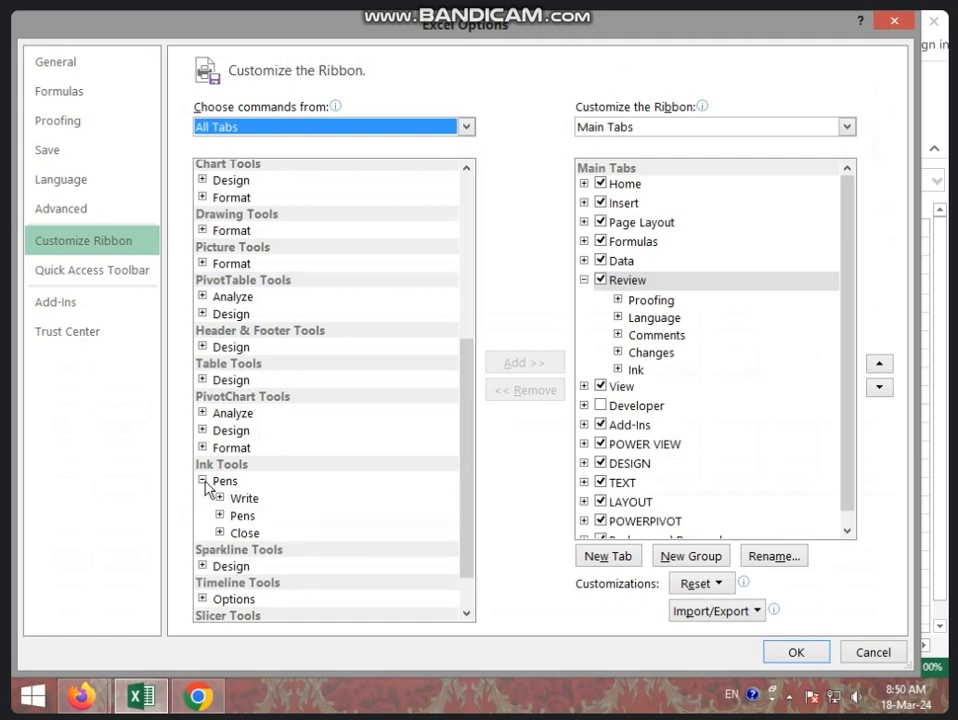
click(234, 484)
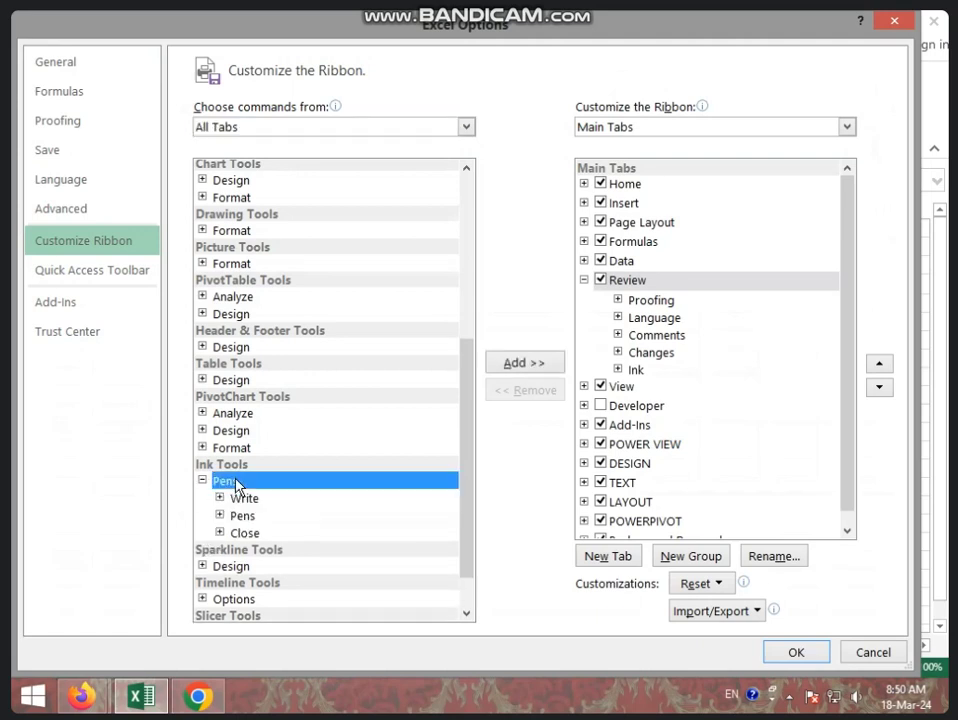
click(533, 368)
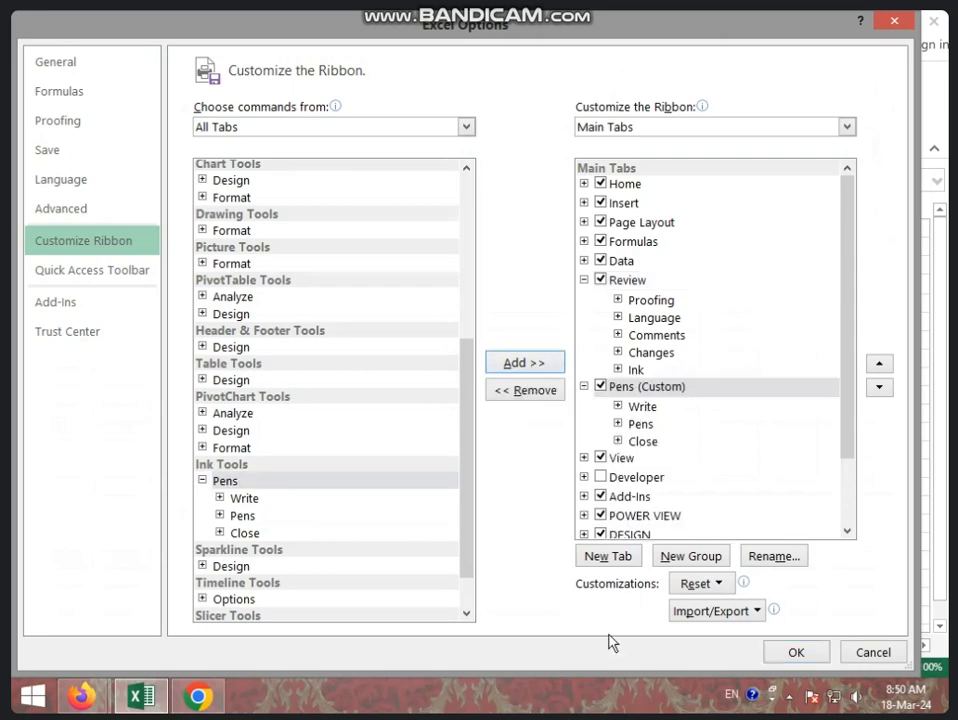
click(792, 653)
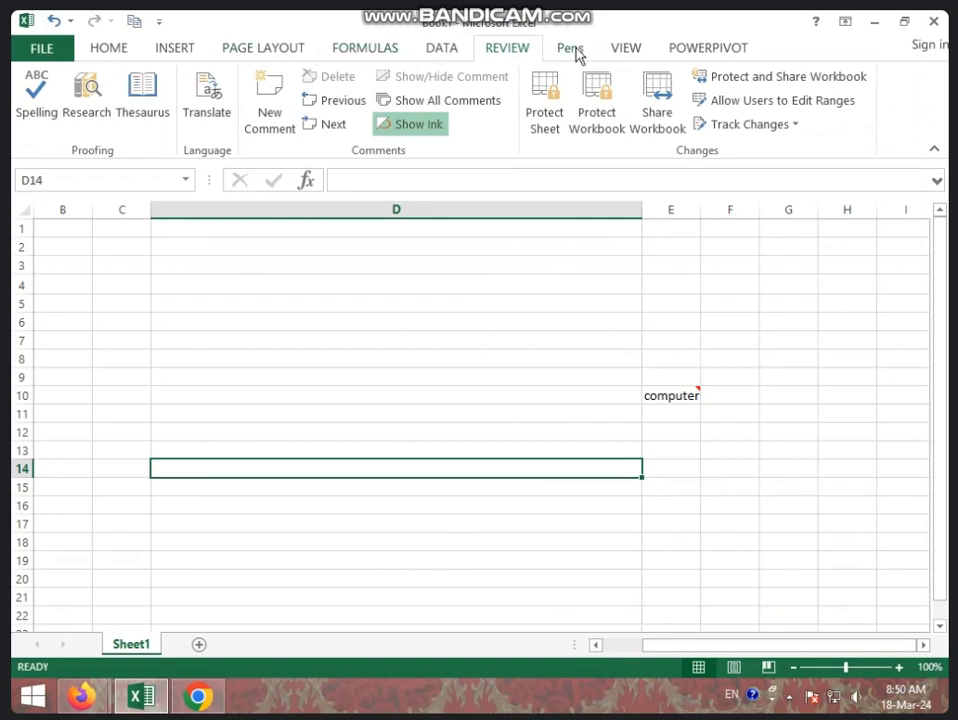
click(680, 411)
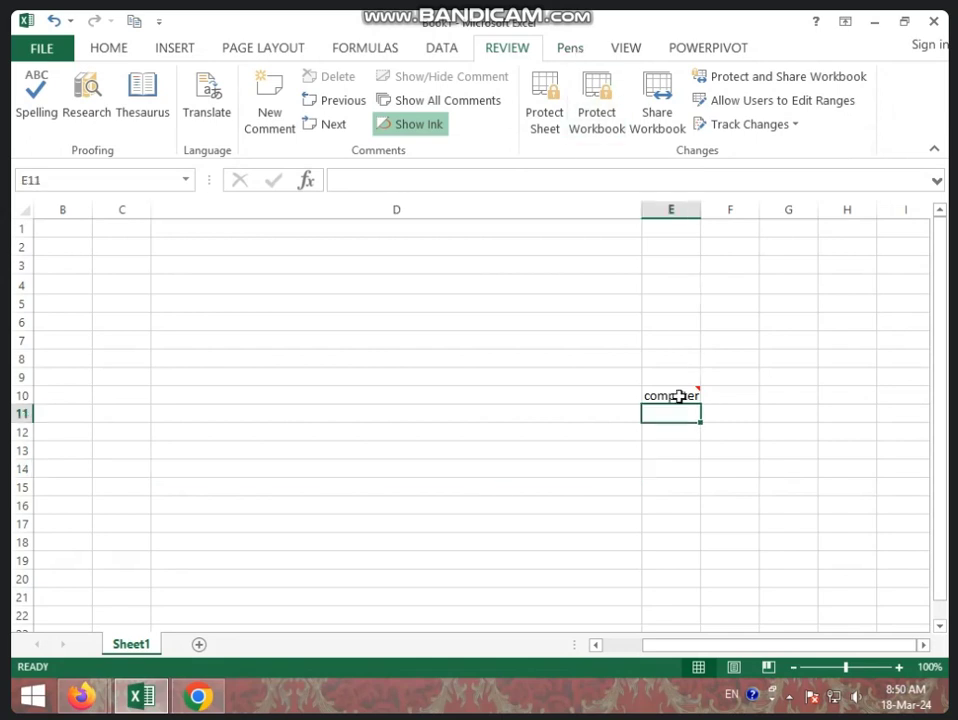
click(679, 397)
click(567, 50)
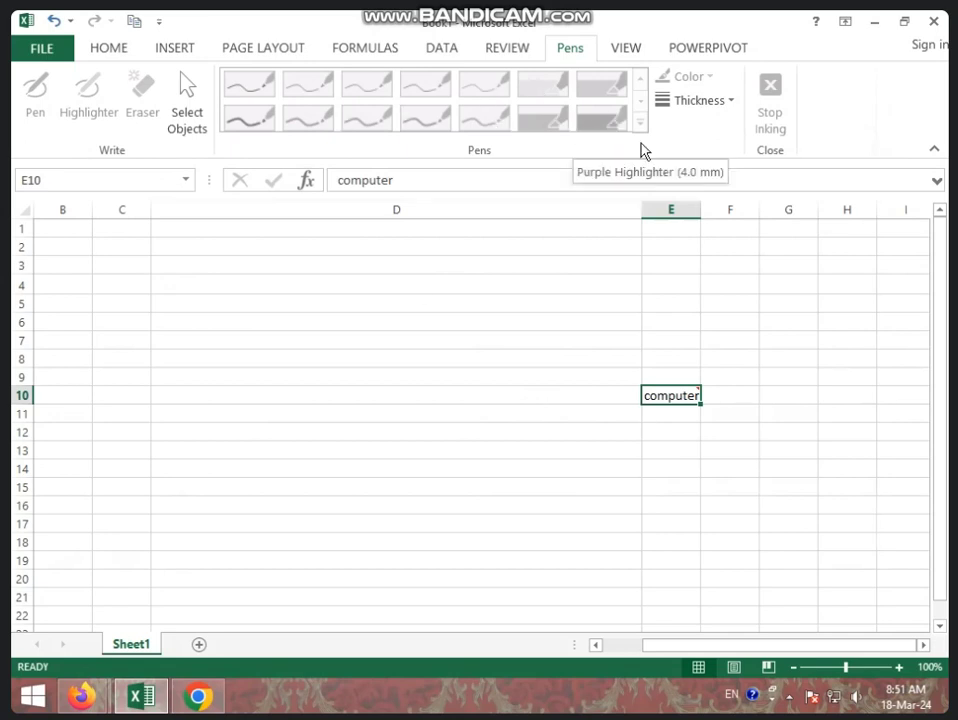
click(700, 99)
click(455, 396)
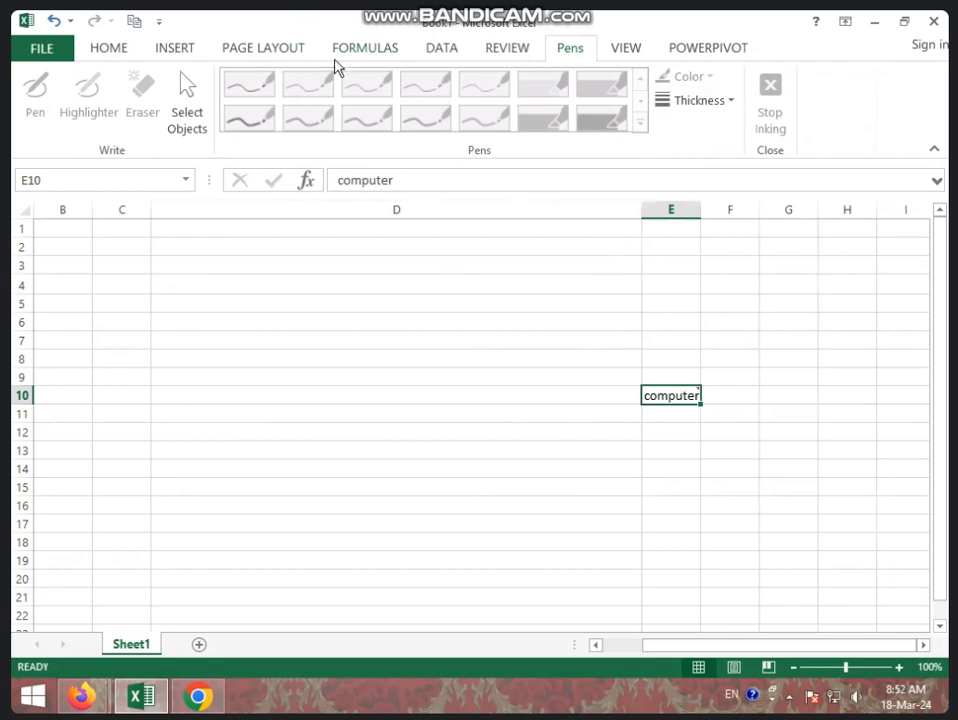
click(522, 50)
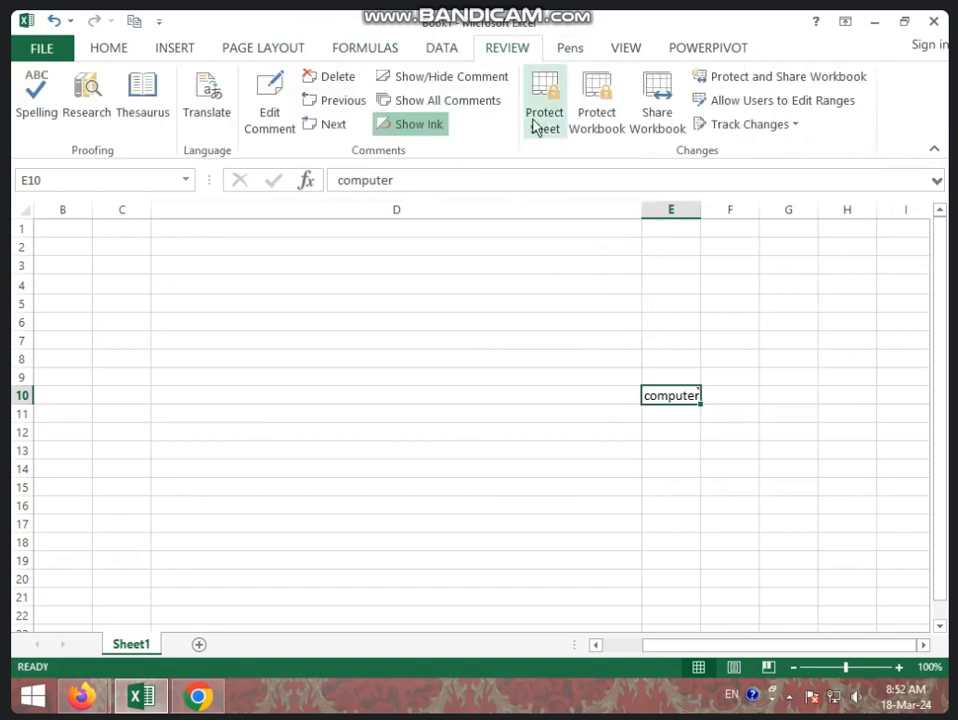
click(436, 126)
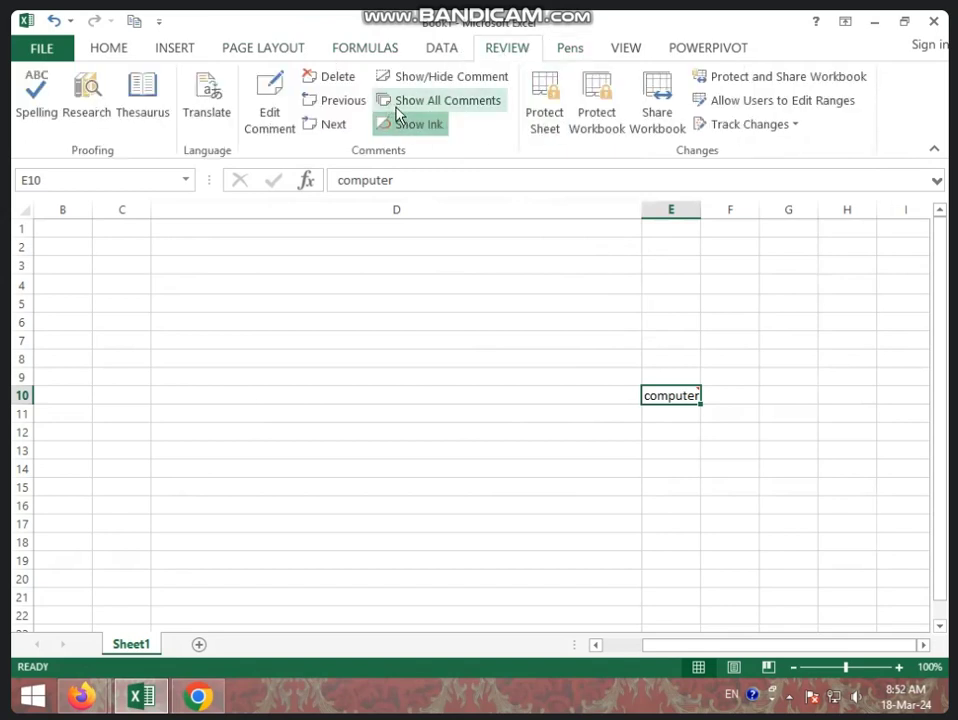
click(570, 48)
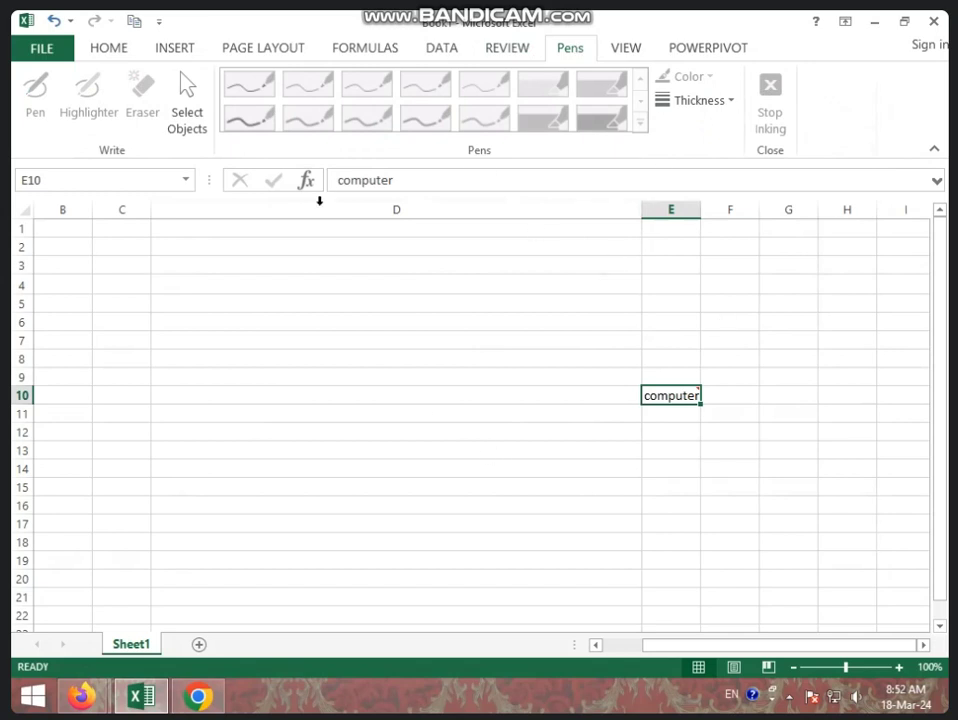
click(507, 50)
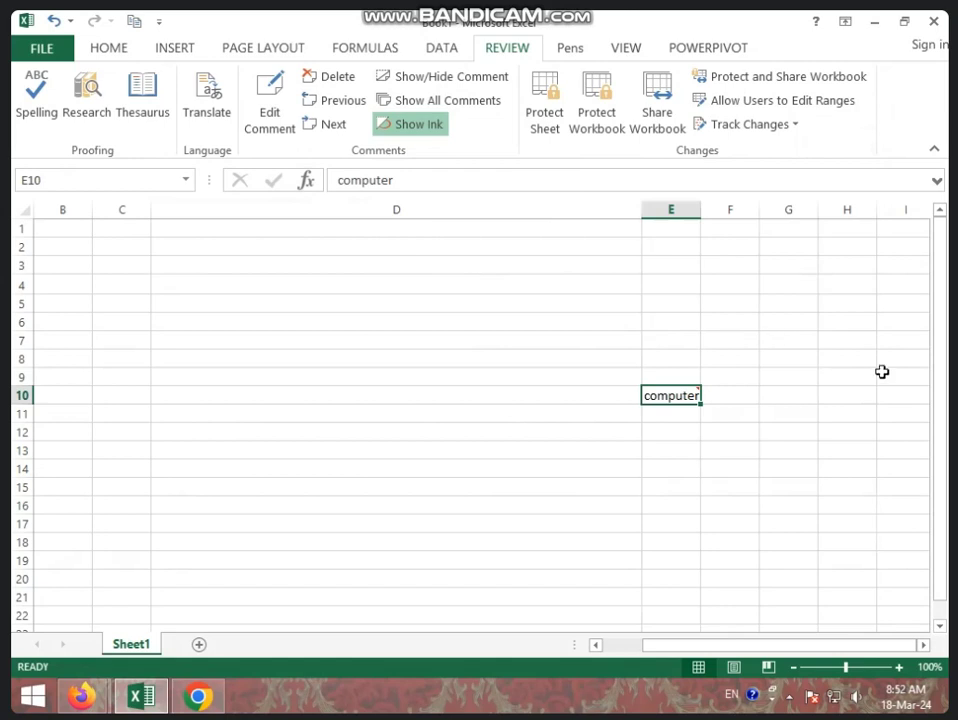
- Give E10 a yellow fill, view the Pens tab, then return to Review and select D6
click(105, 47)
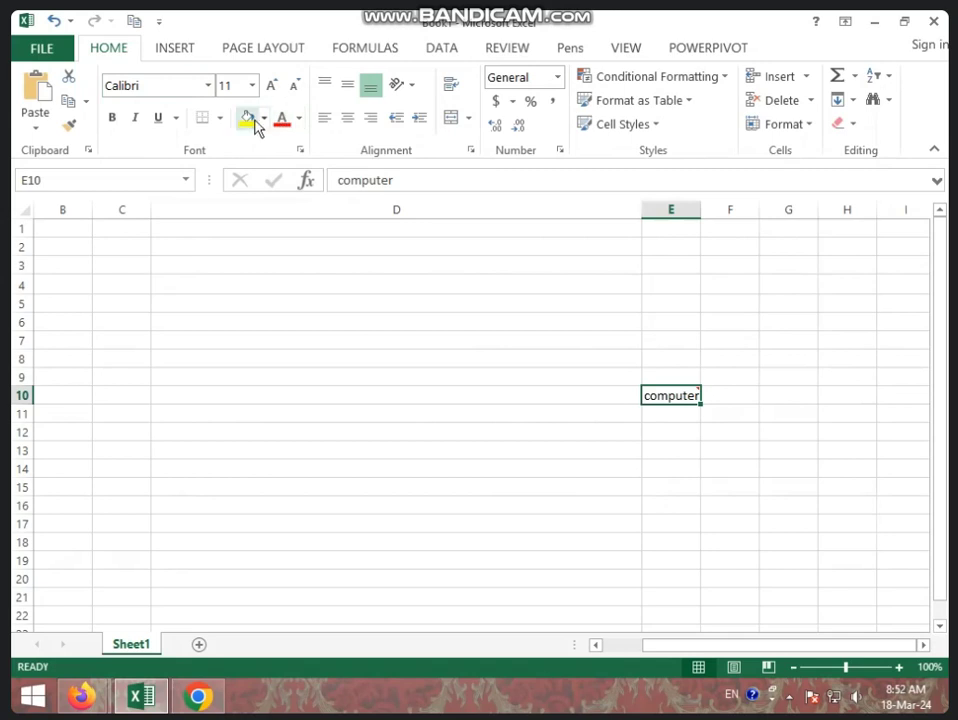
click(250, 121)
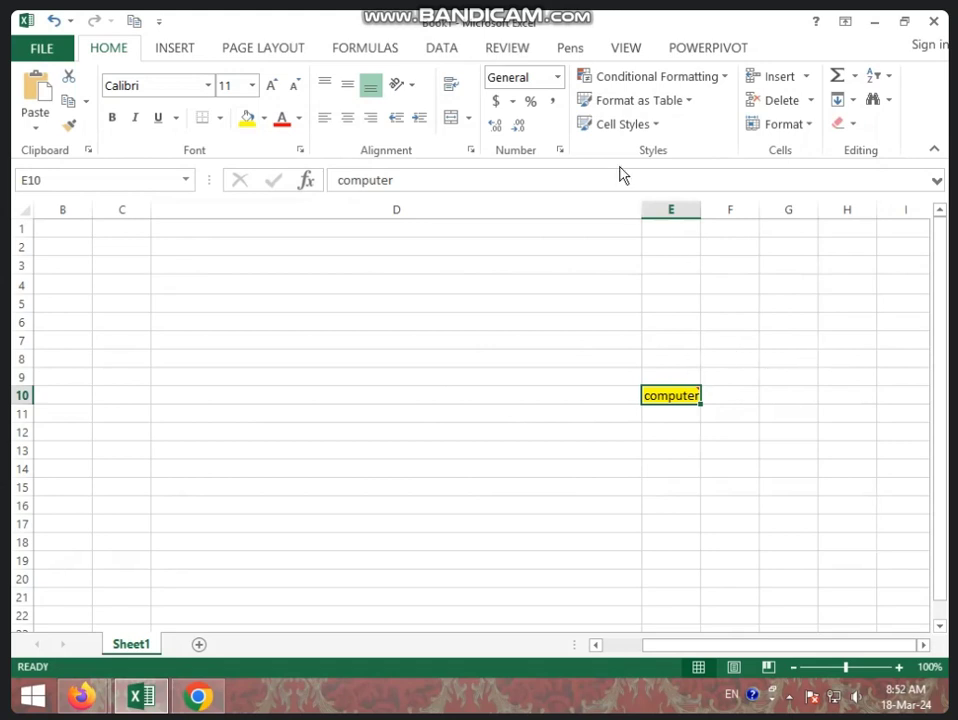
click(575, 48)
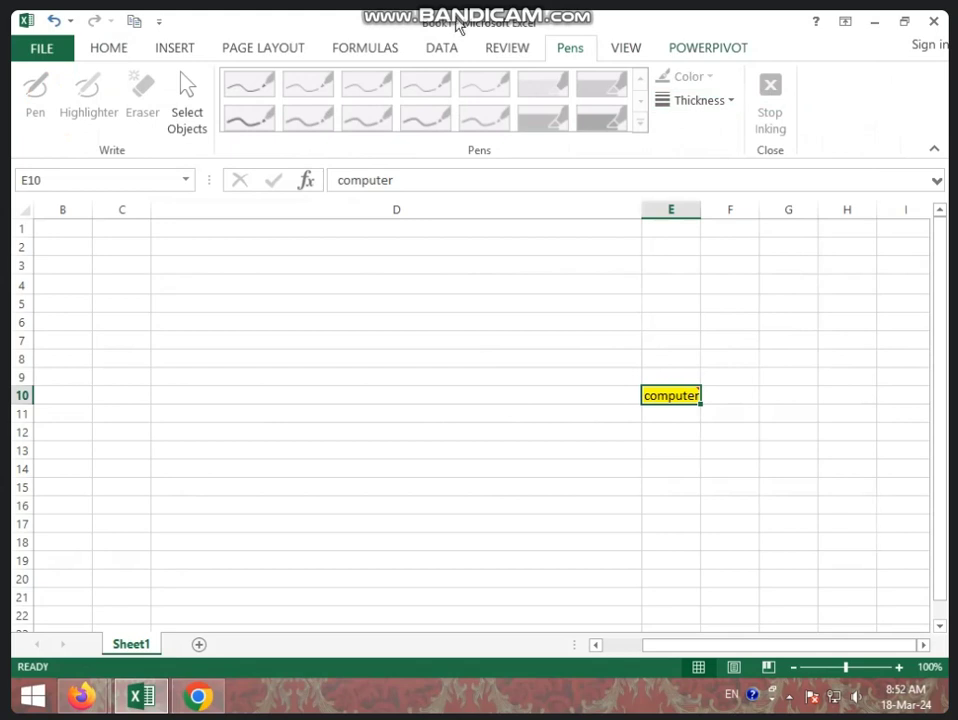
click(500, 46)
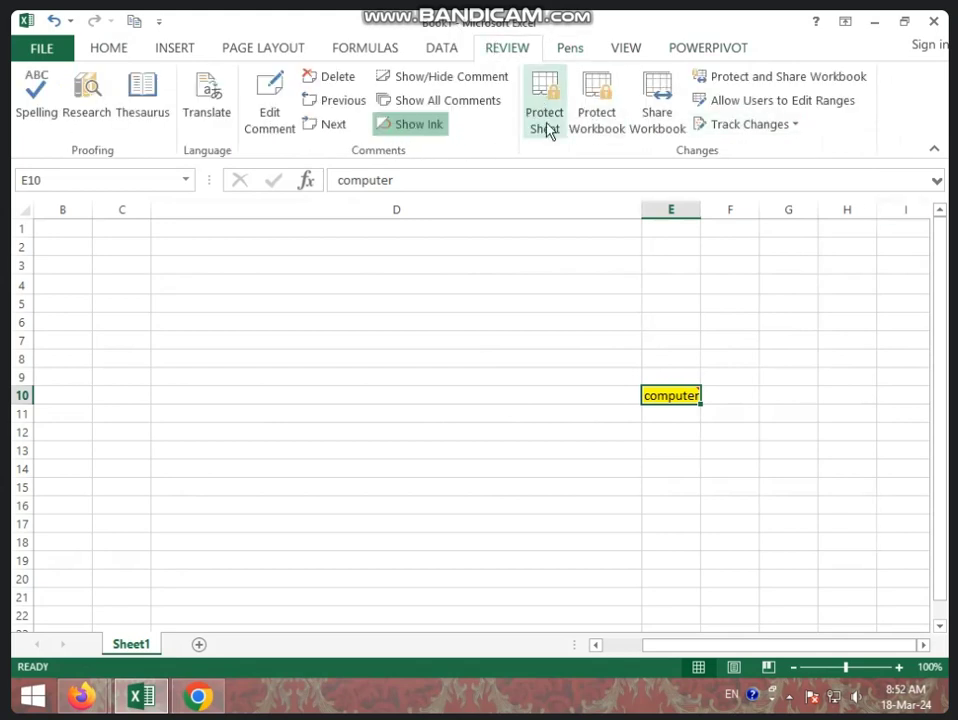
click(396, 322)
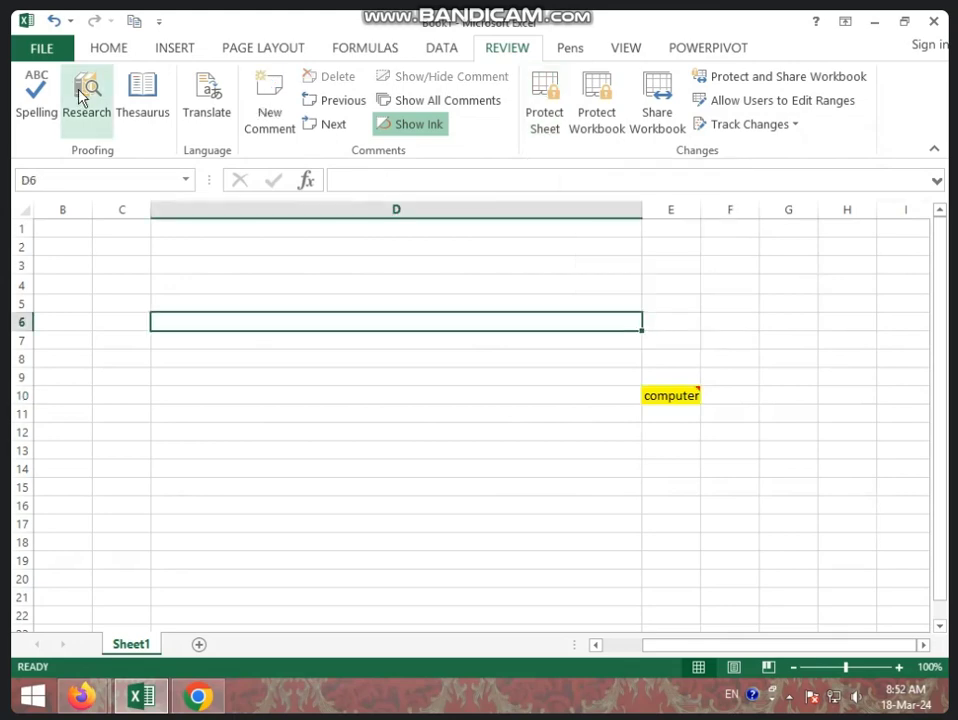
- Scroll File > Open's Recent Workbooks list and open PRIAA on its Scenario Summary sheet
click(42, 48)
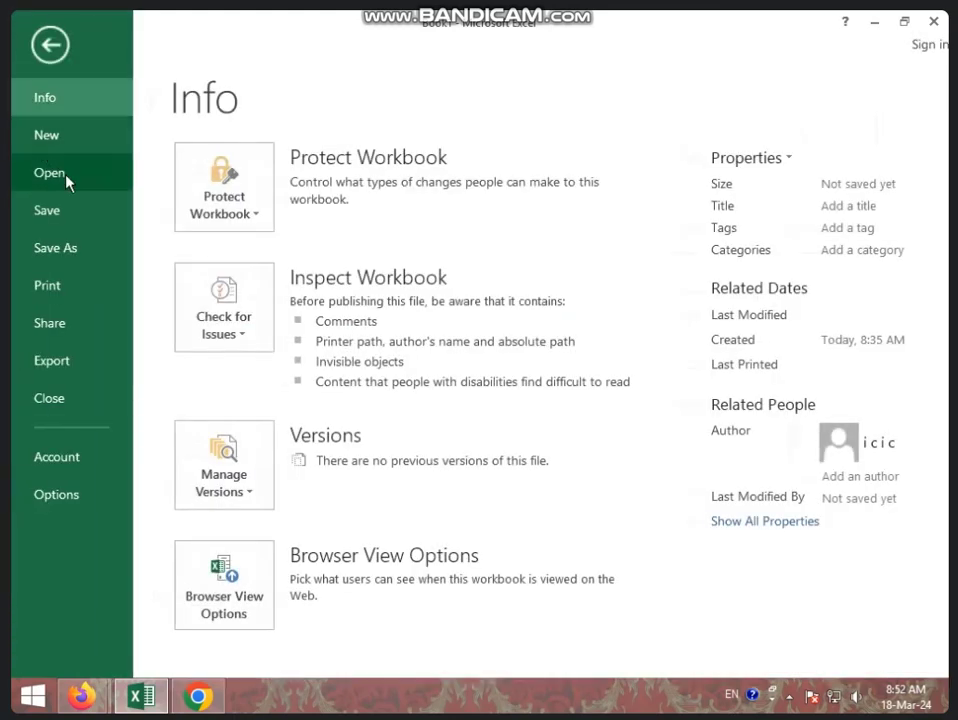
click(66, 178)
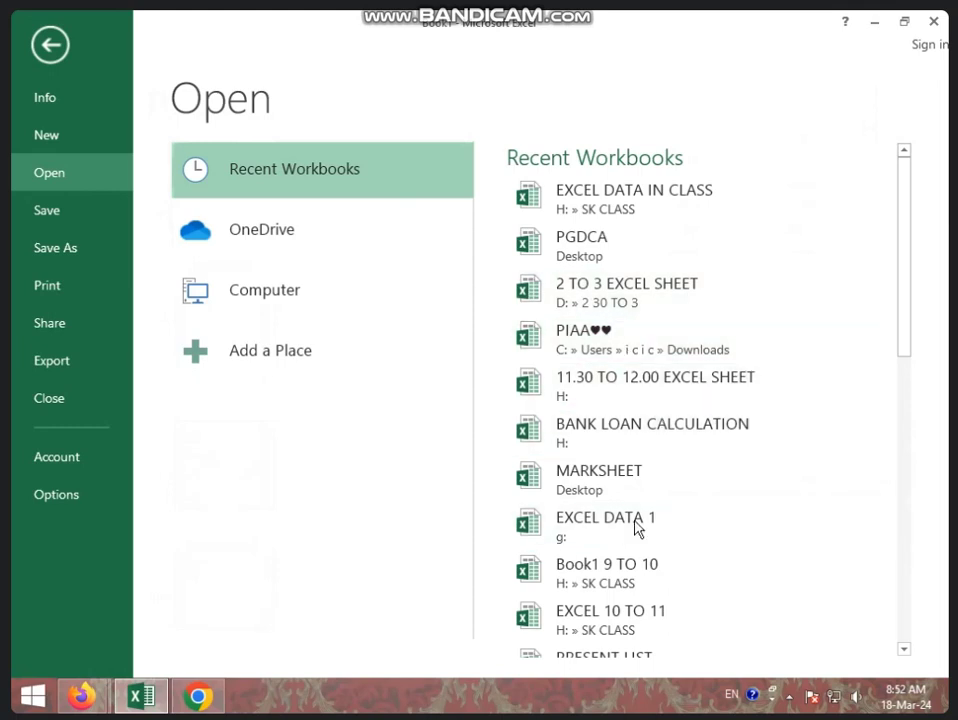
scroll(640, 300, down, 1)
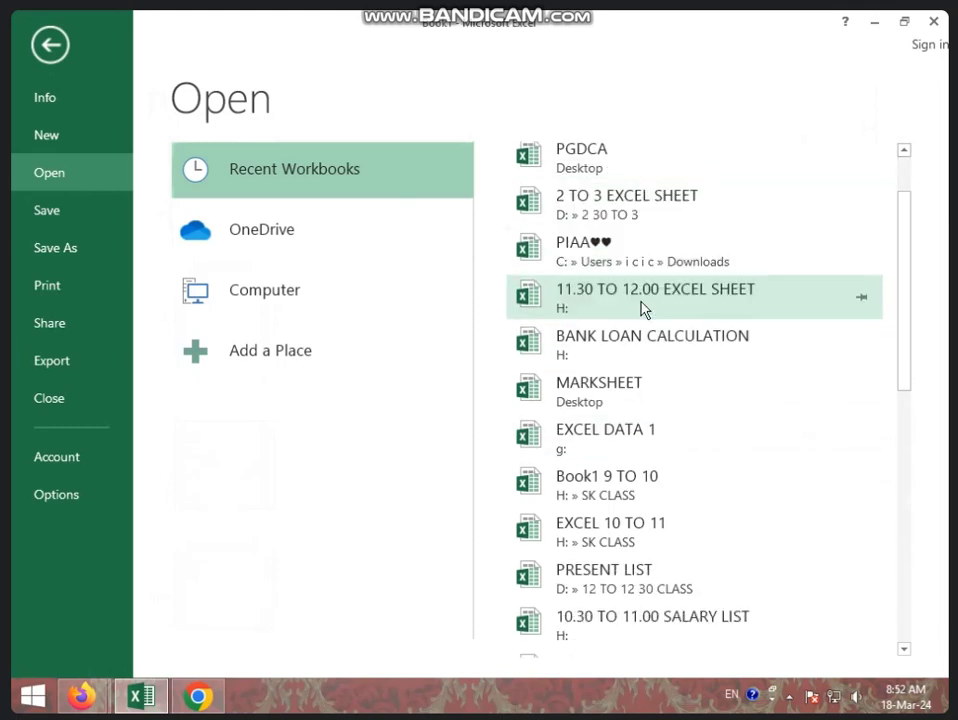
scroll(641, 306, down, 1)
scroll(641, 308, down, 2)
scroll(643, 310, down, 1)
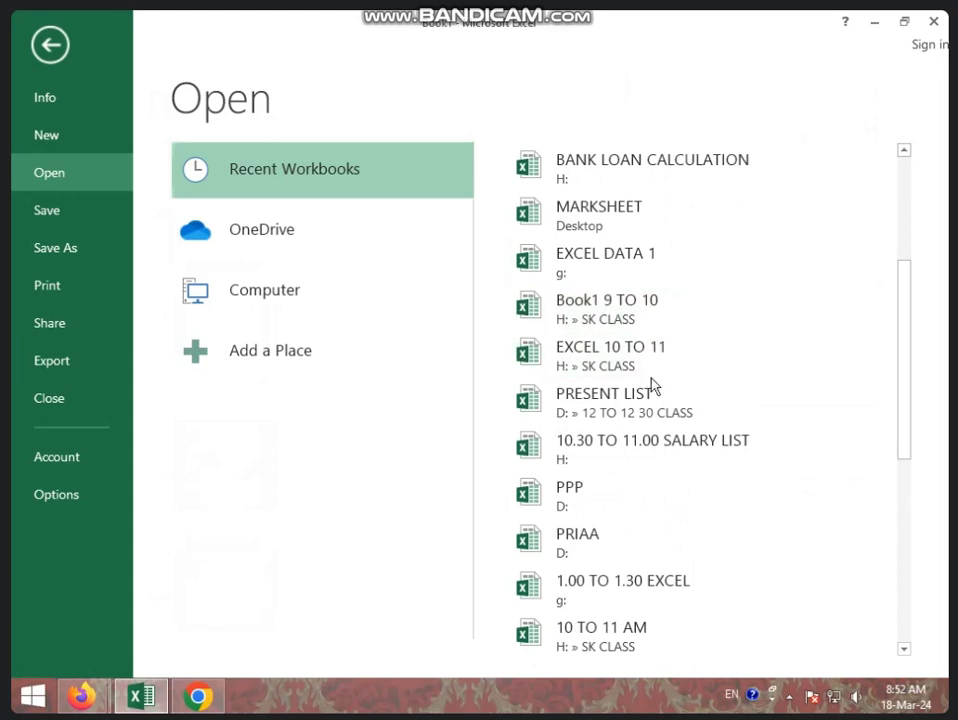
scroll(652, 495, down, 2)
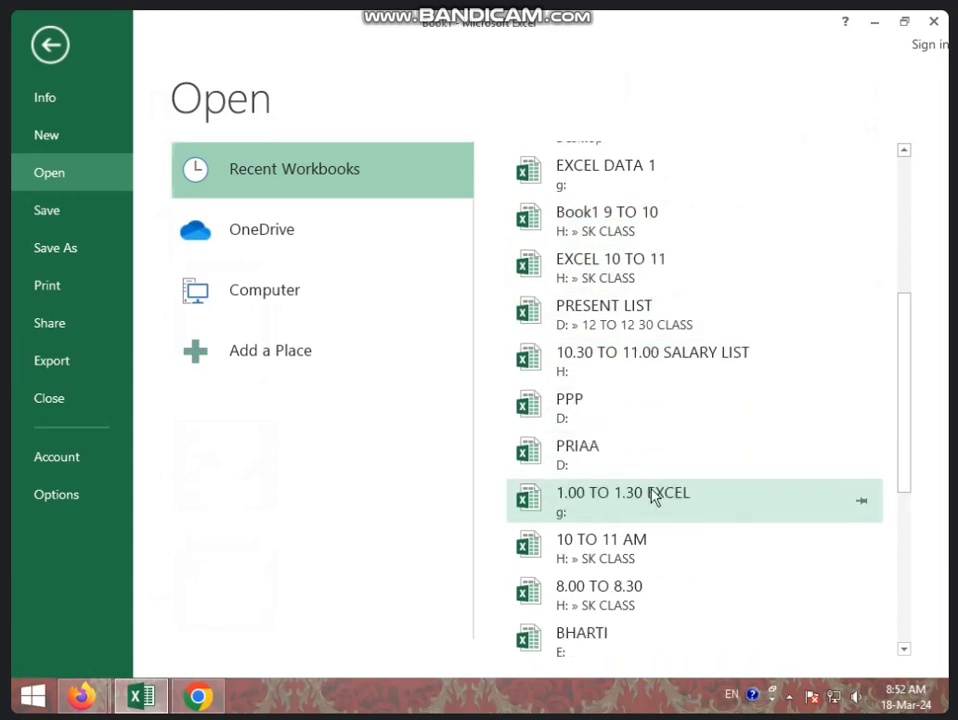
scroll(653, 497, down, 2)
scroll(653, 497, down, 1)
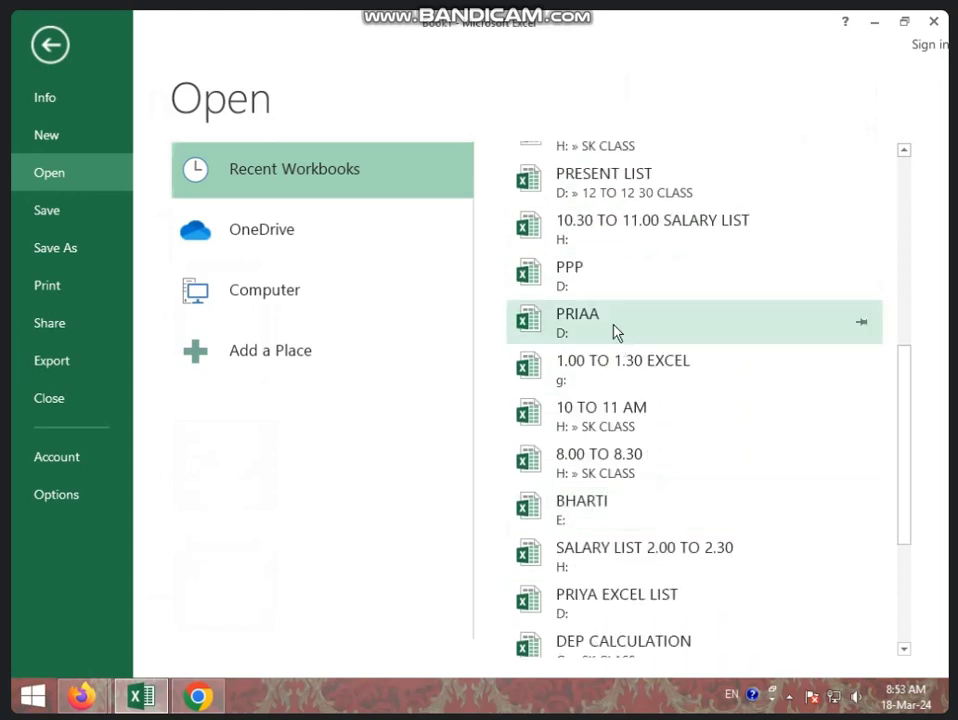
key(Escape)
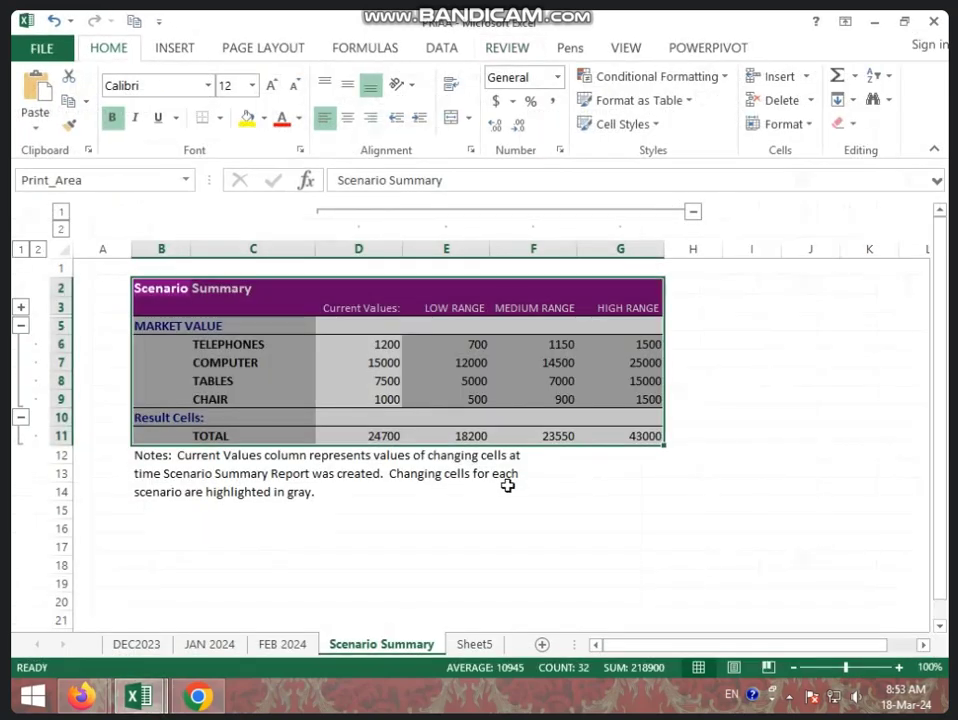
- Show PRIAA's JAN 2024 salary sheet, select blank cell G6, and open Review
click(235, 648)
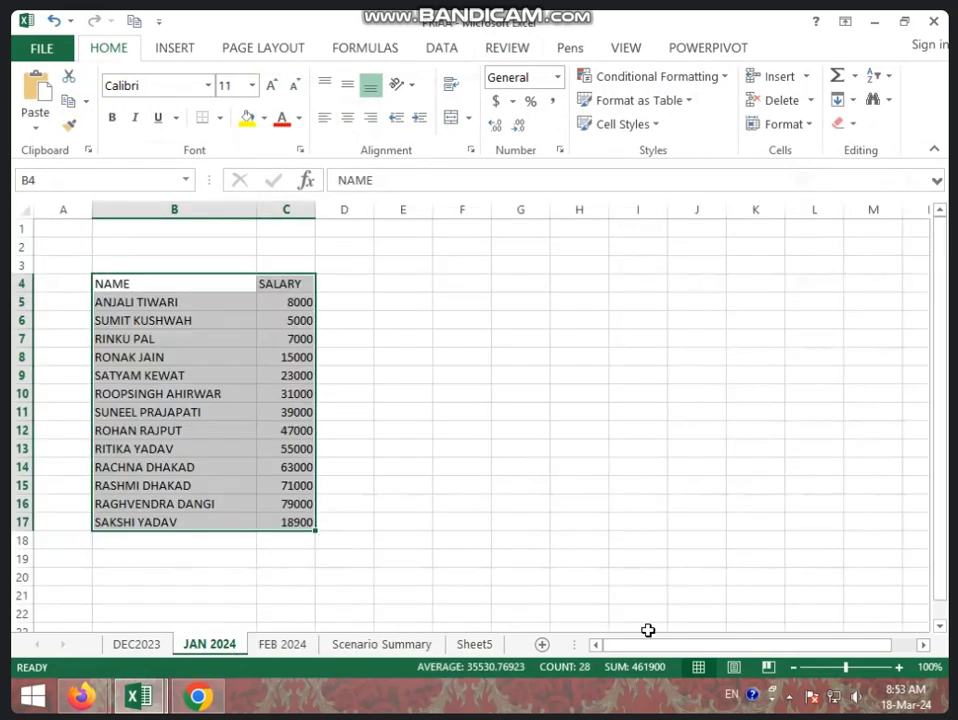
click(608, 538)
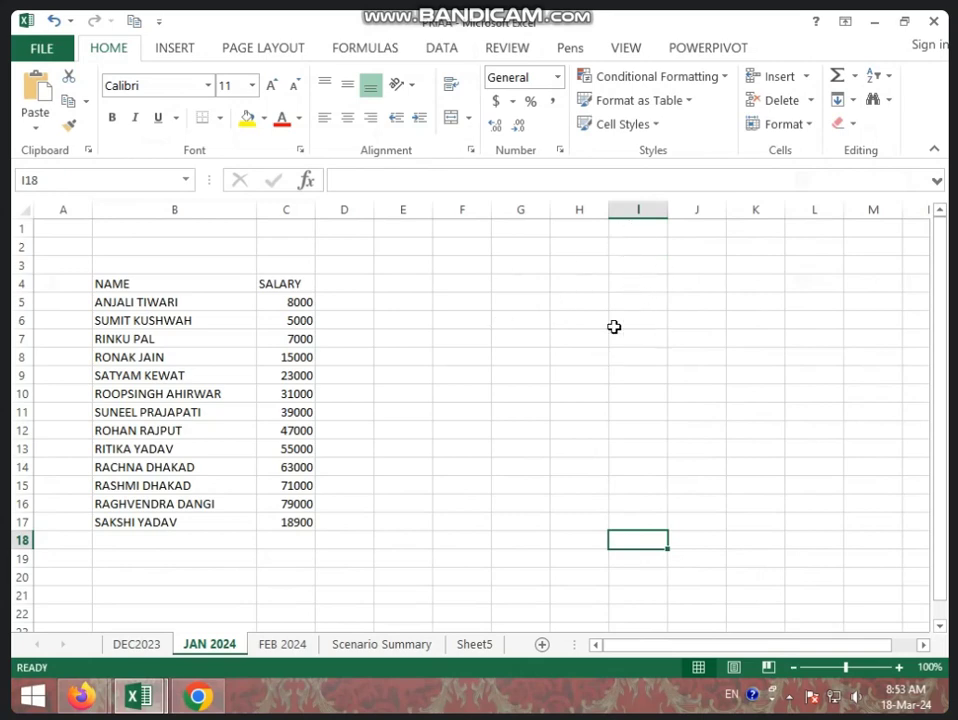
click(521, 317)
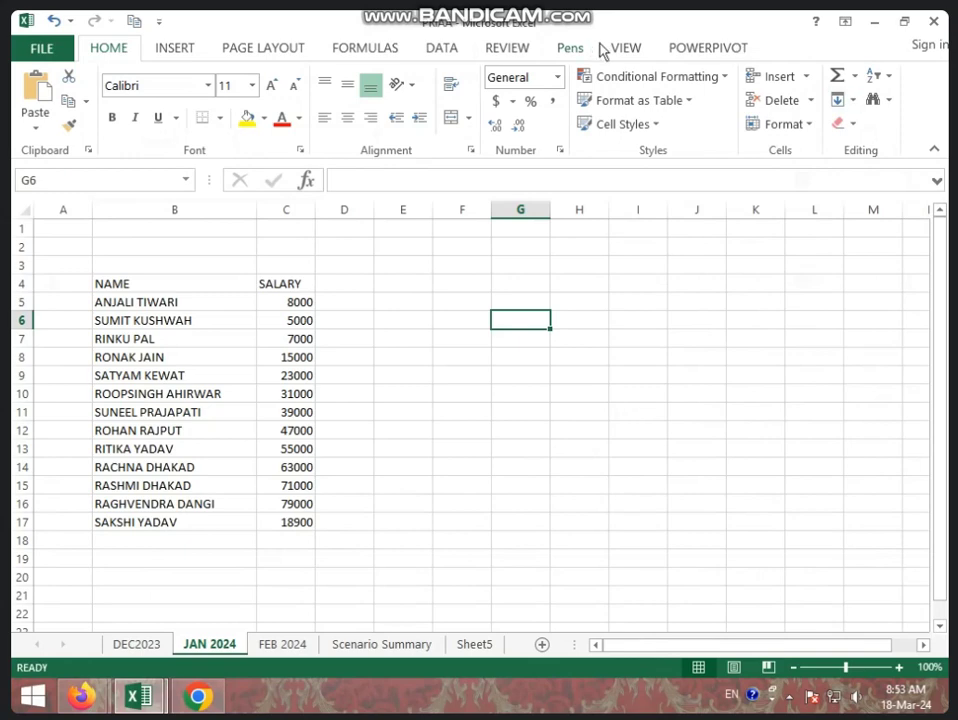
click(508, 48)
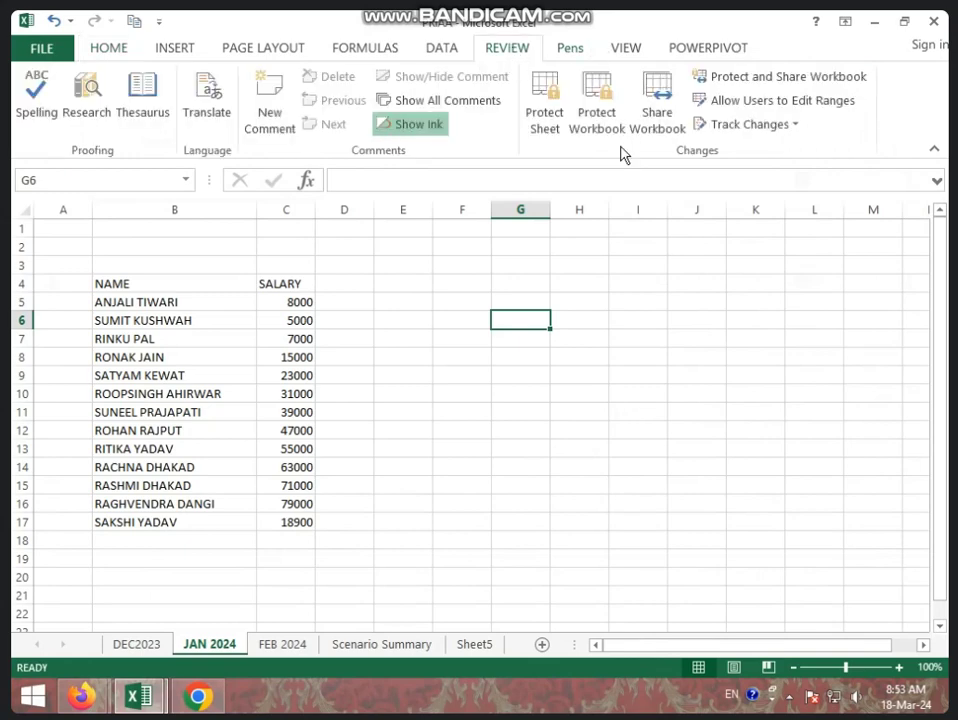
- Protect the JAN 2024 sheet with a confirmed password, then select the 15000 salary in C8
click(548, 116)
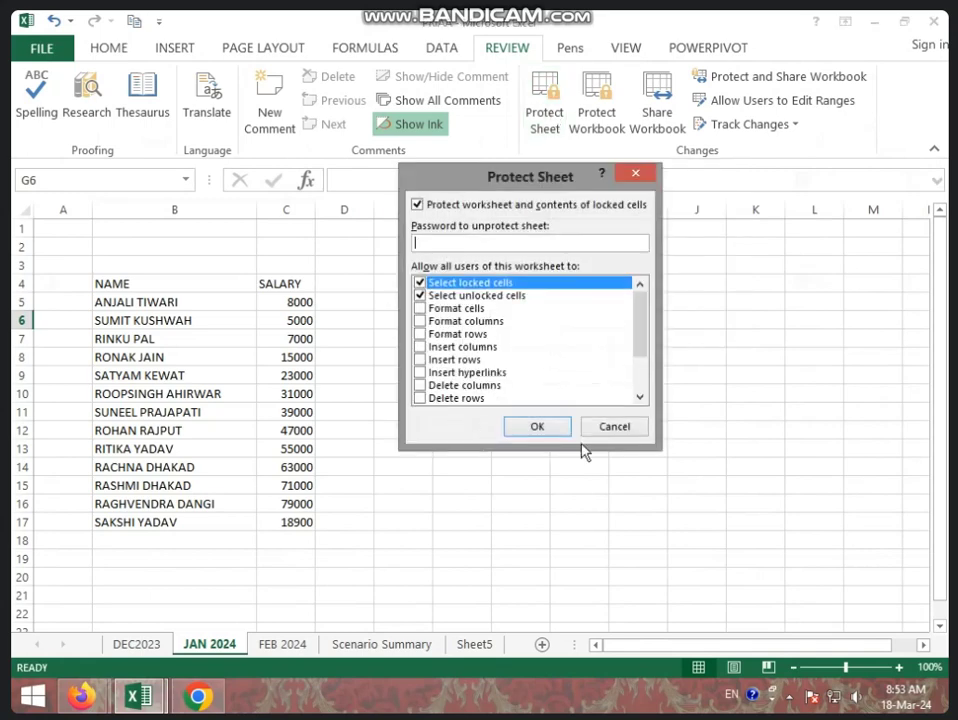
click(608, 432)
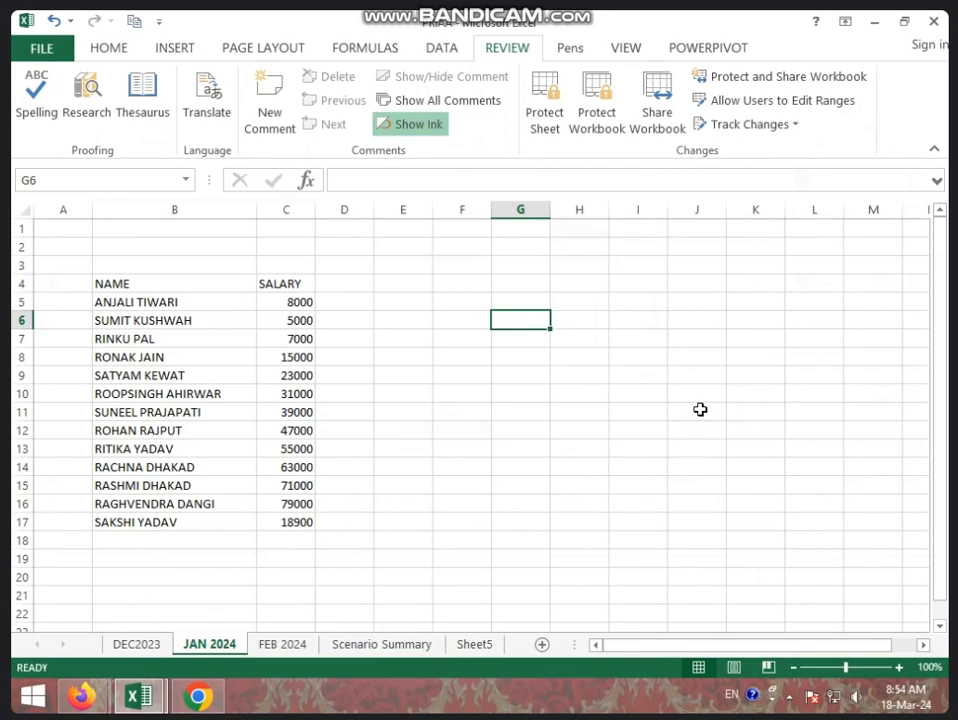
click(547, 118)
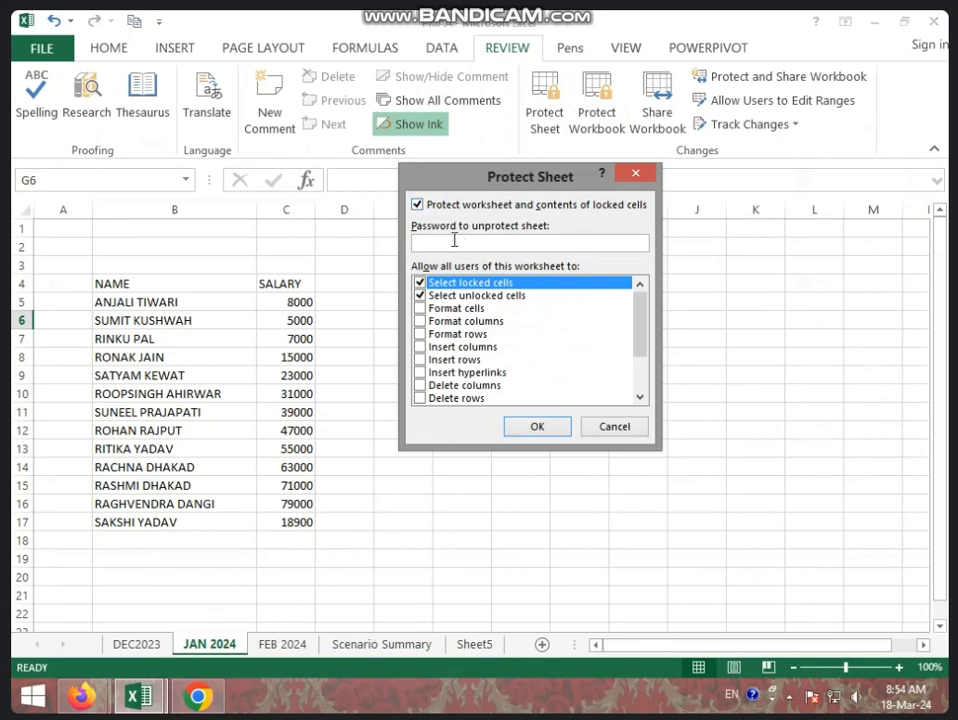
click(537, 428)
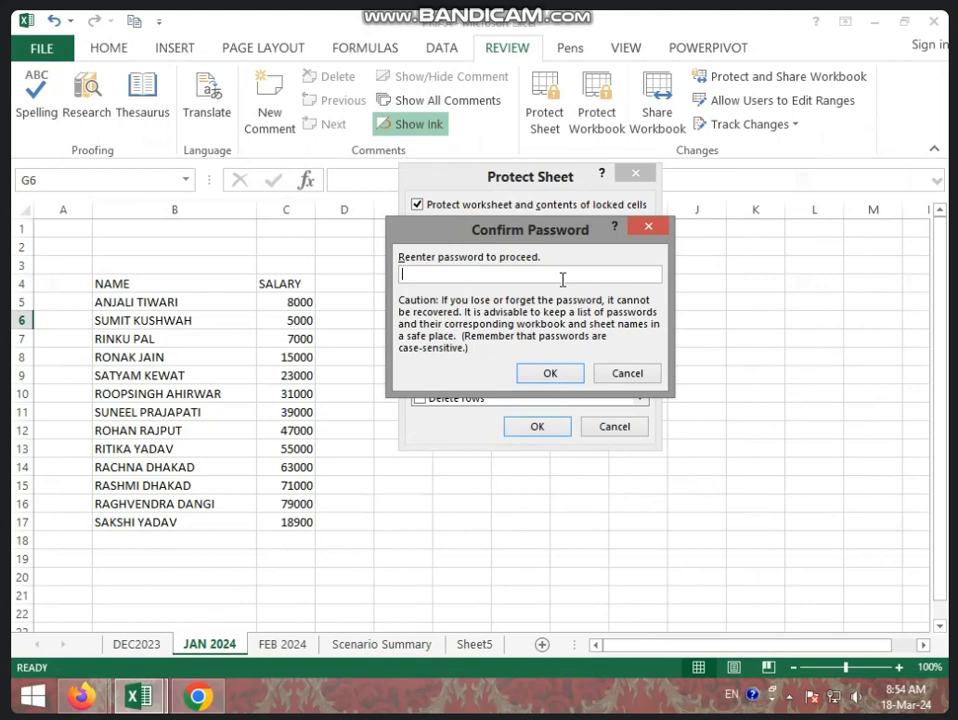
click(553, 372)
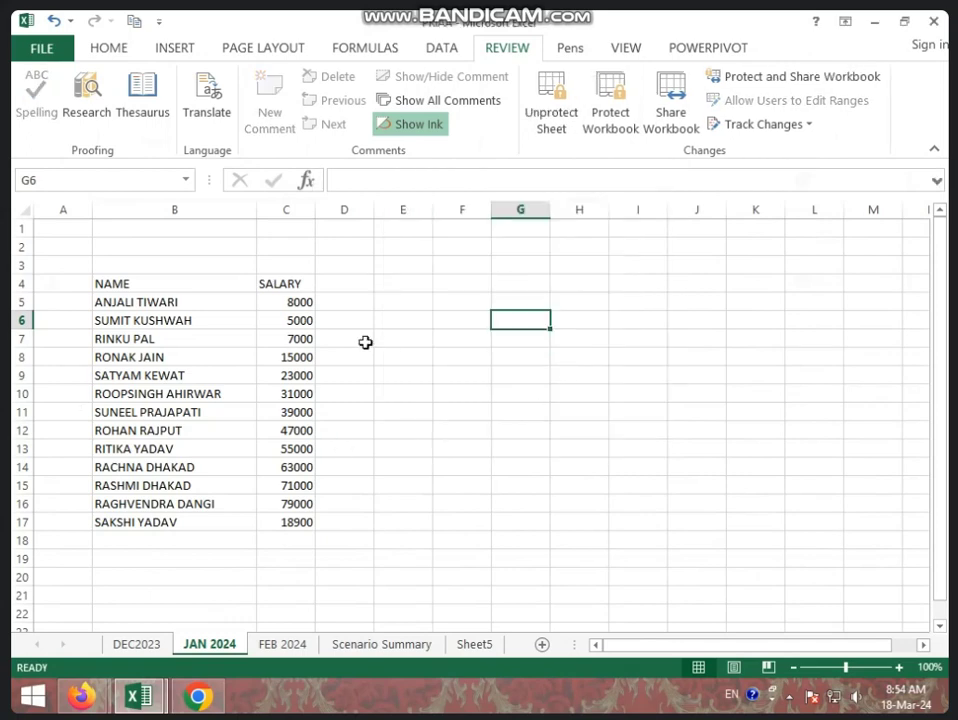
click(264, 355)
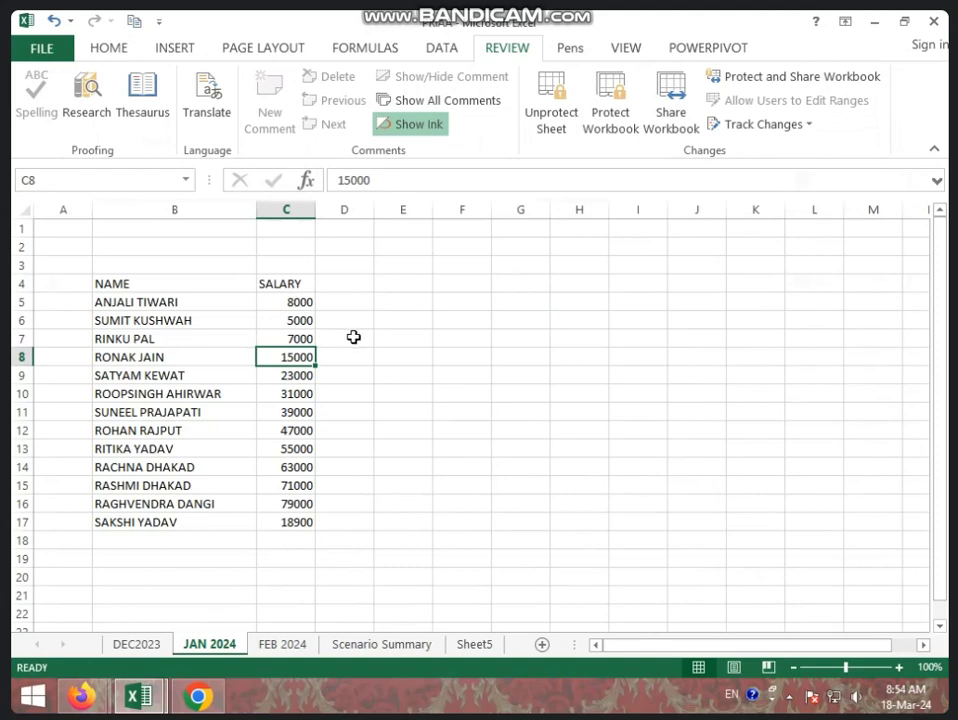
key(Delete)
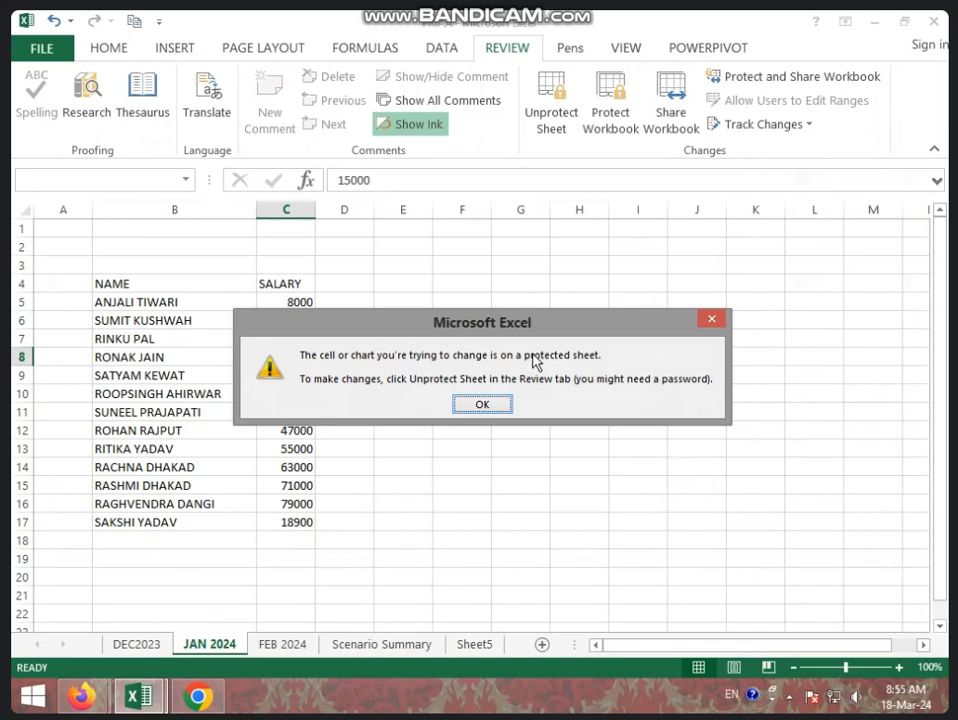
click(490, 405)
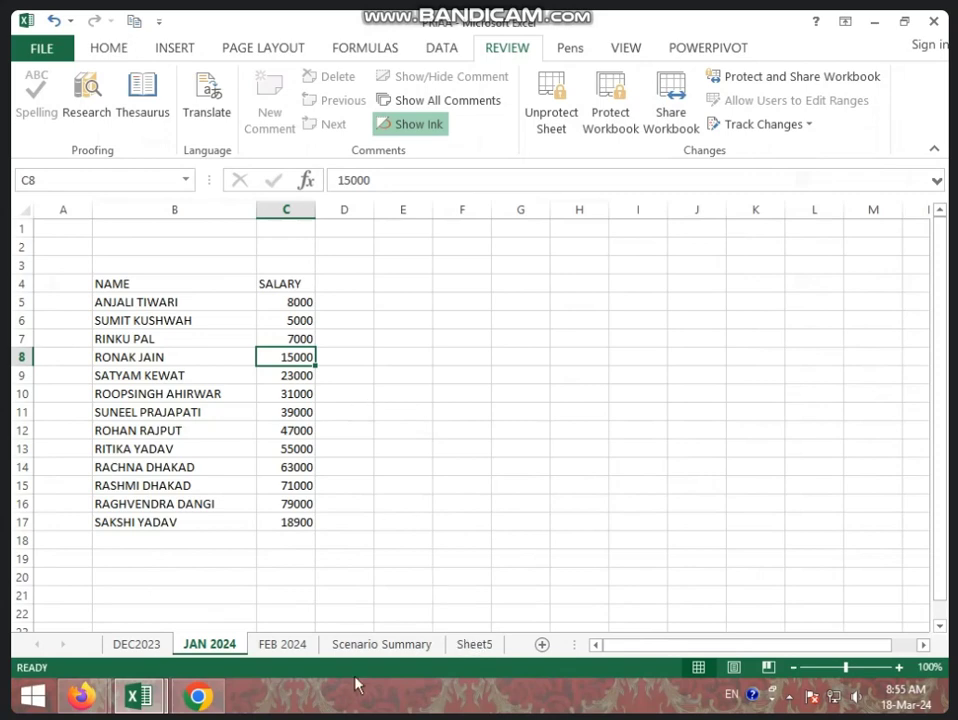
right_click(212, 650)
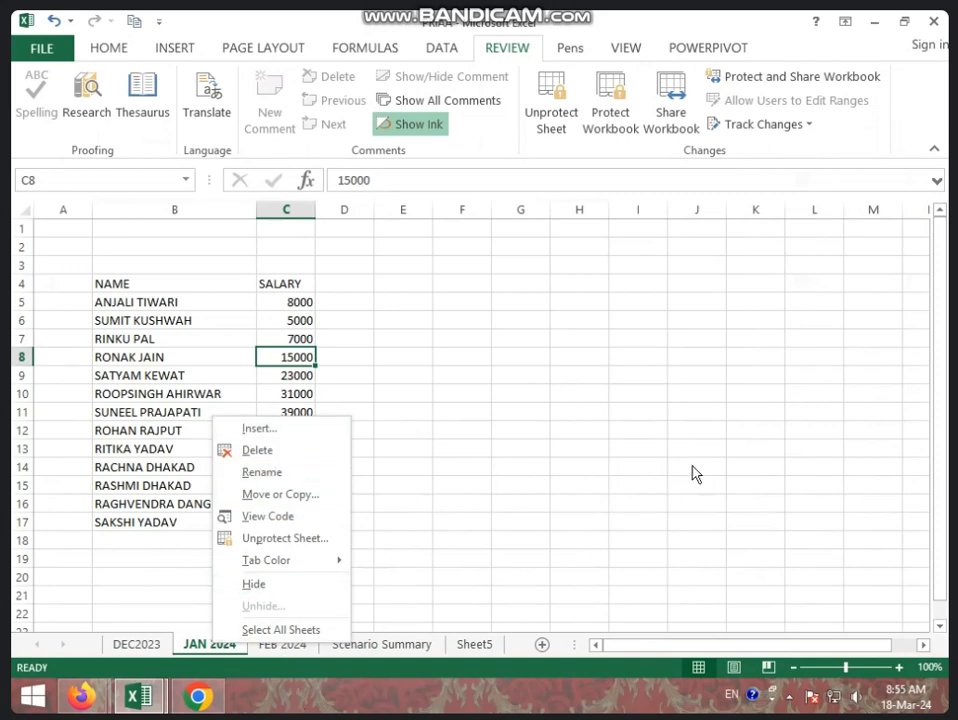
click(520, 385)
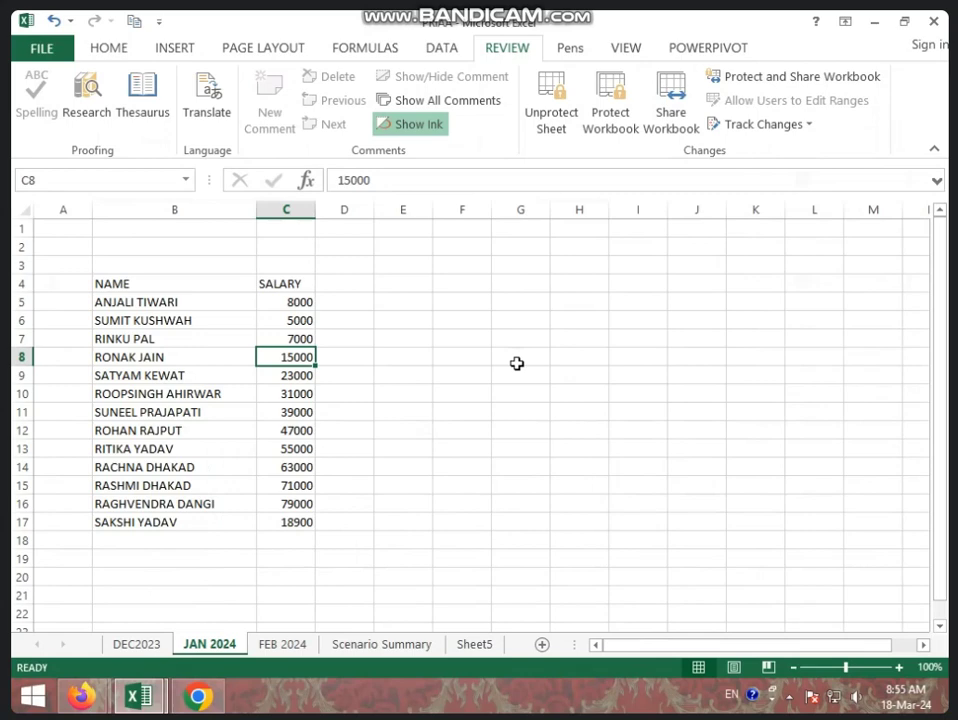
- Lock the workbook structure with a confirmed password and verify the sheet-tab options are restricted
click(604, 133)
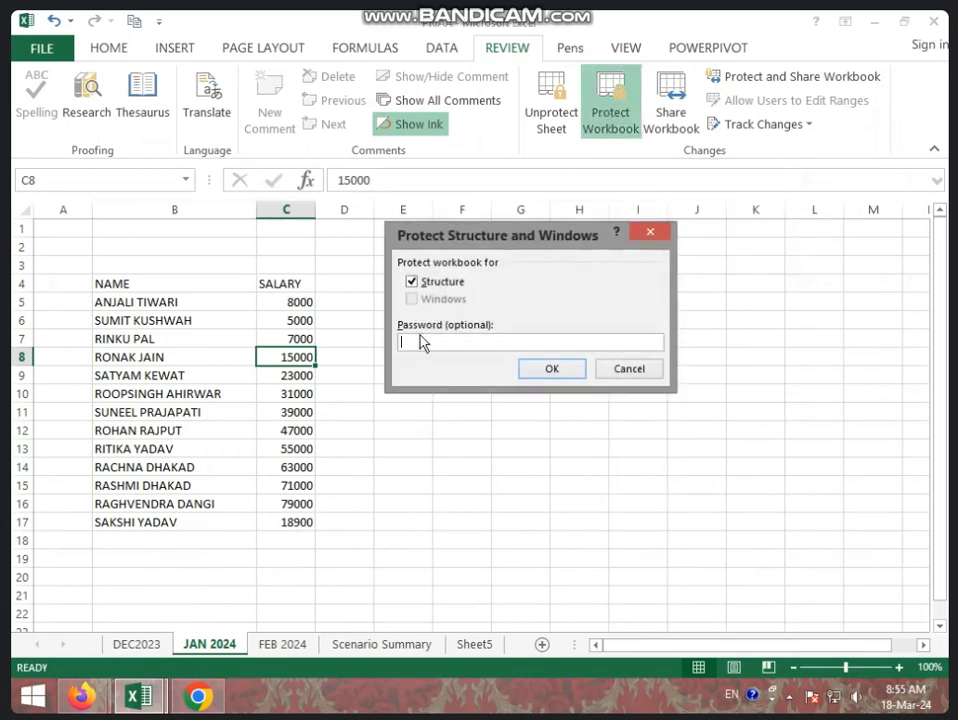
click(548, 372)
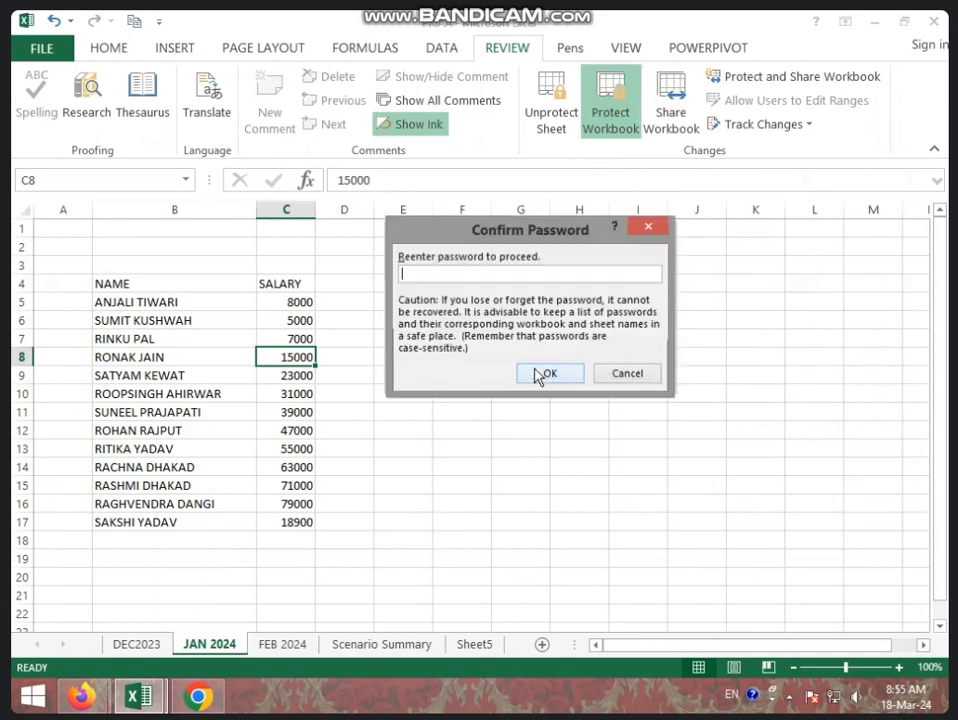
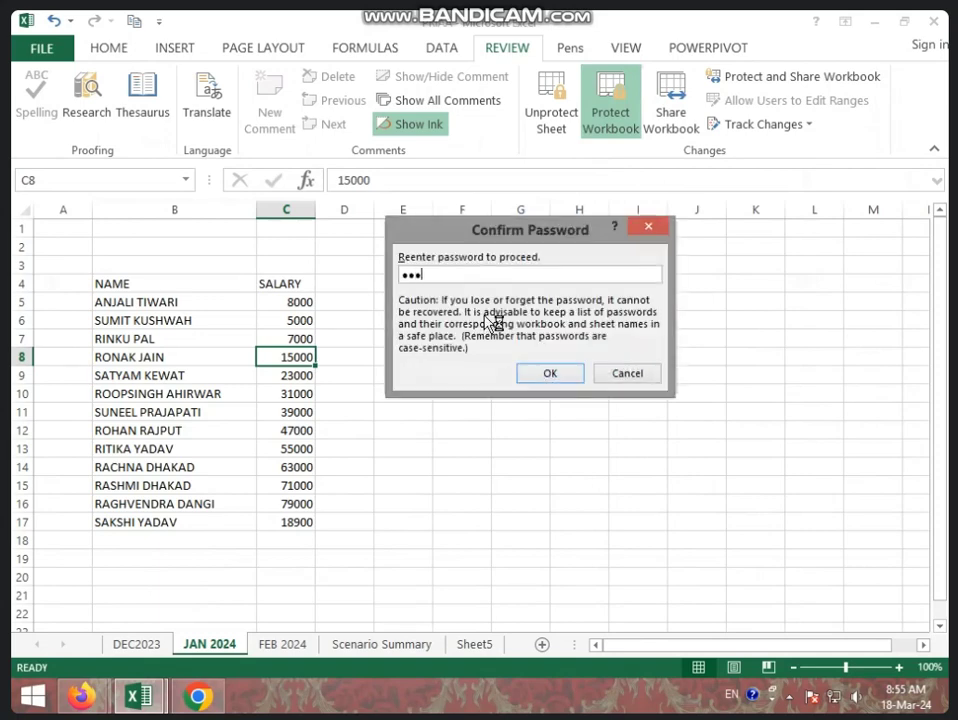
click(545, 371)
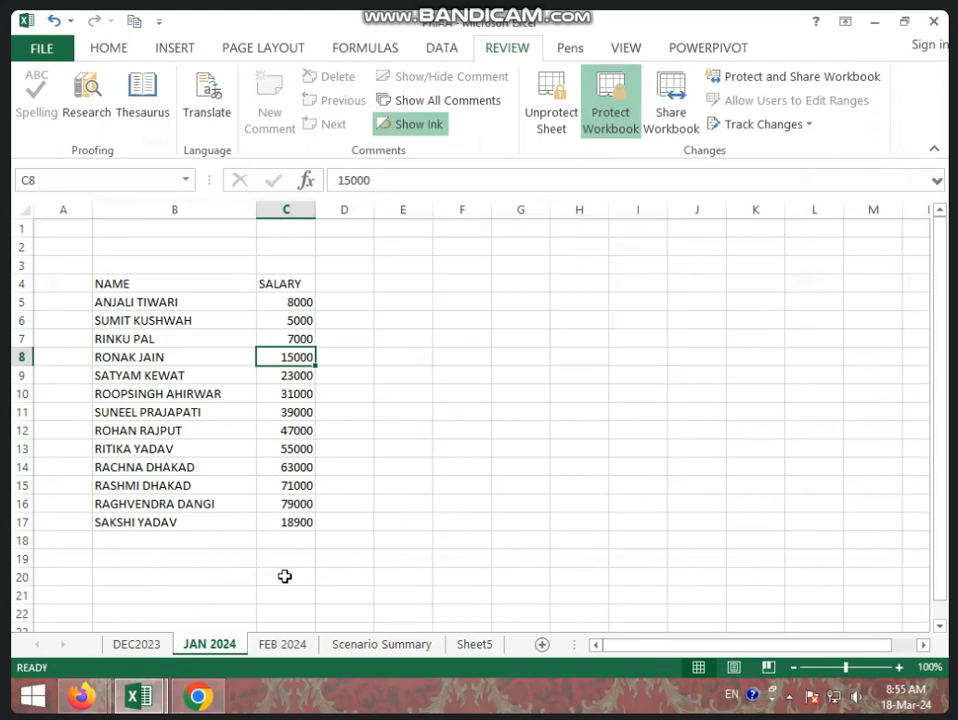
right_click(225, 655)
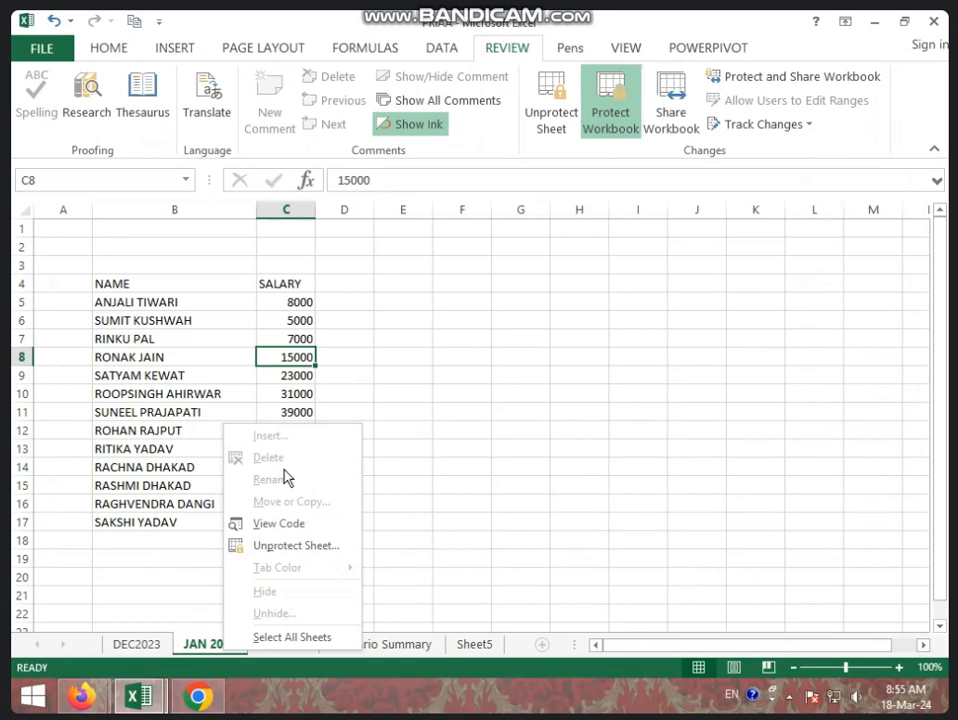
click(485, 342)
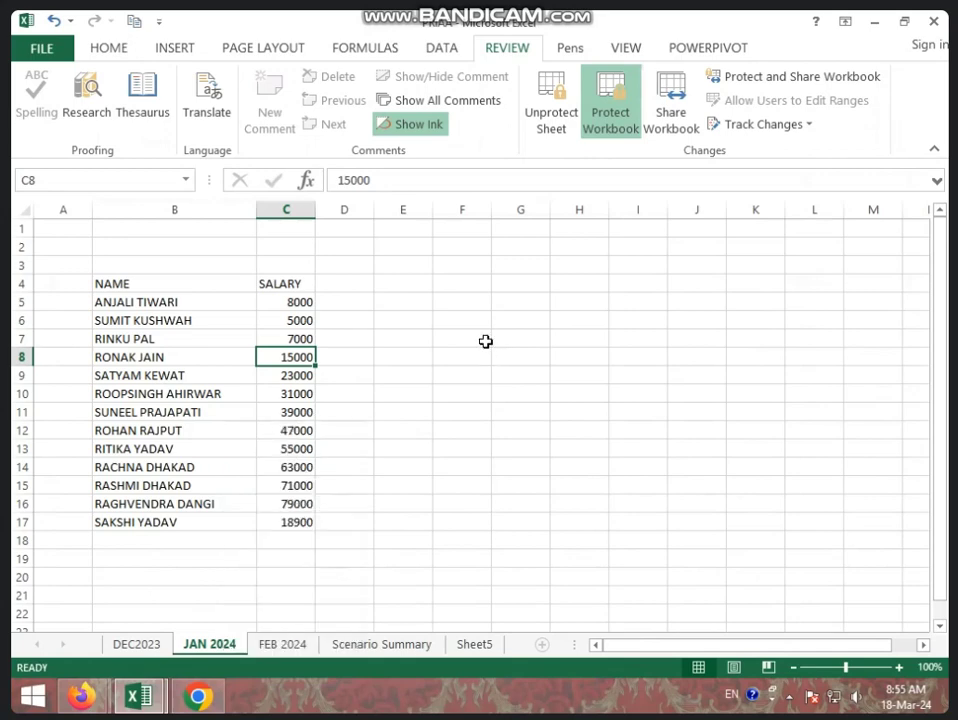